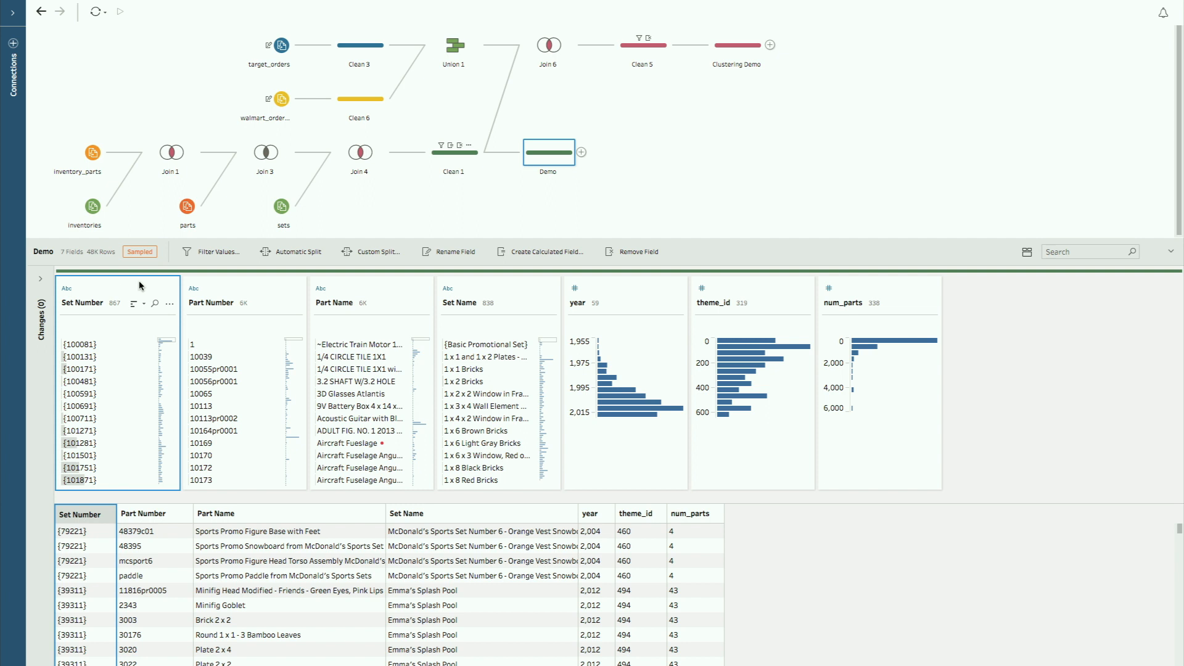
# Look through the values of the Part Name field in the Demo step.
pyautogui.click(367, 288)
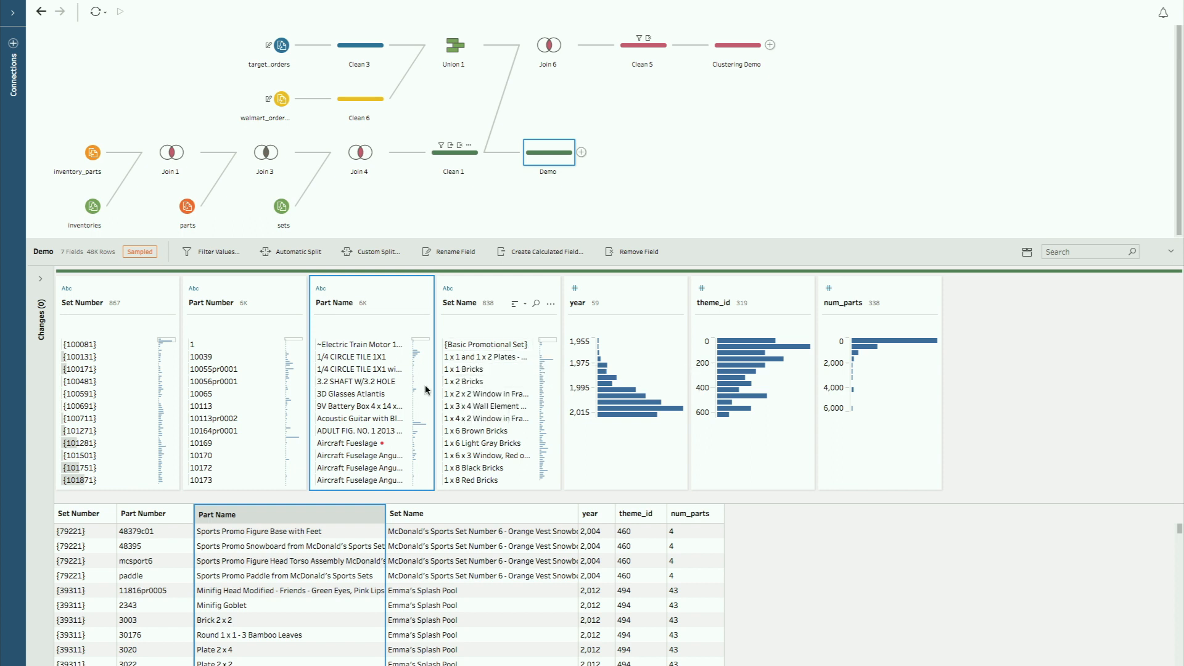
pyautogui.scroll(-3, 389, 423)
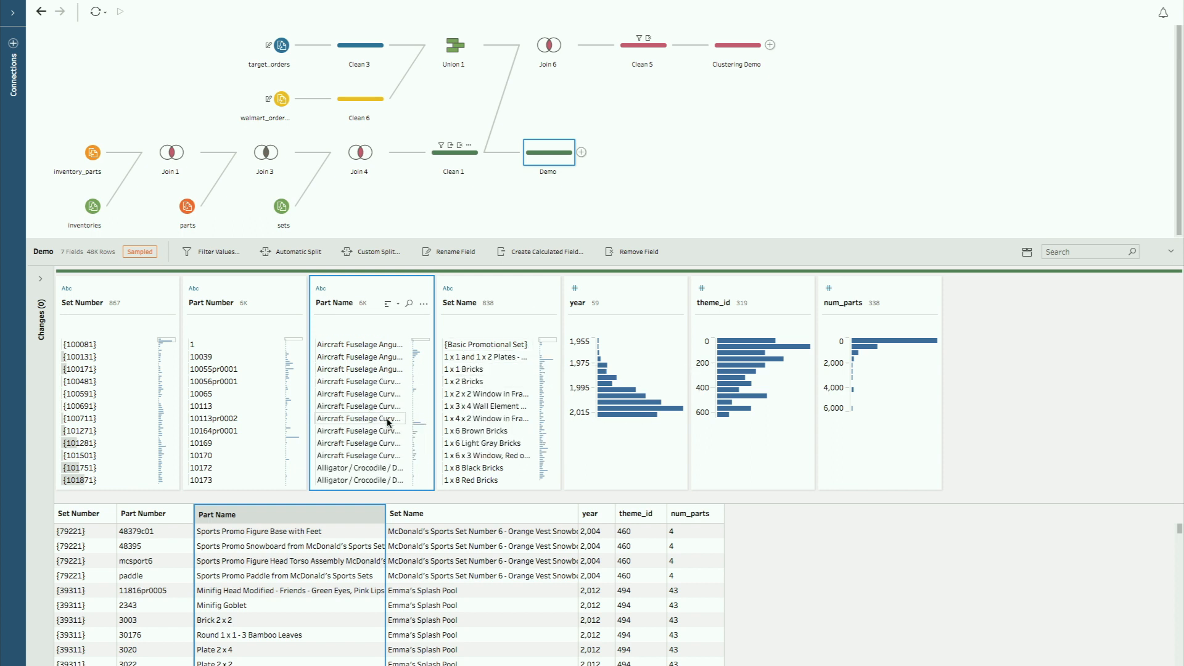
pyautogui.scroll(2, 388, 423)
pyautogui.scroll(-2, 389, 422)
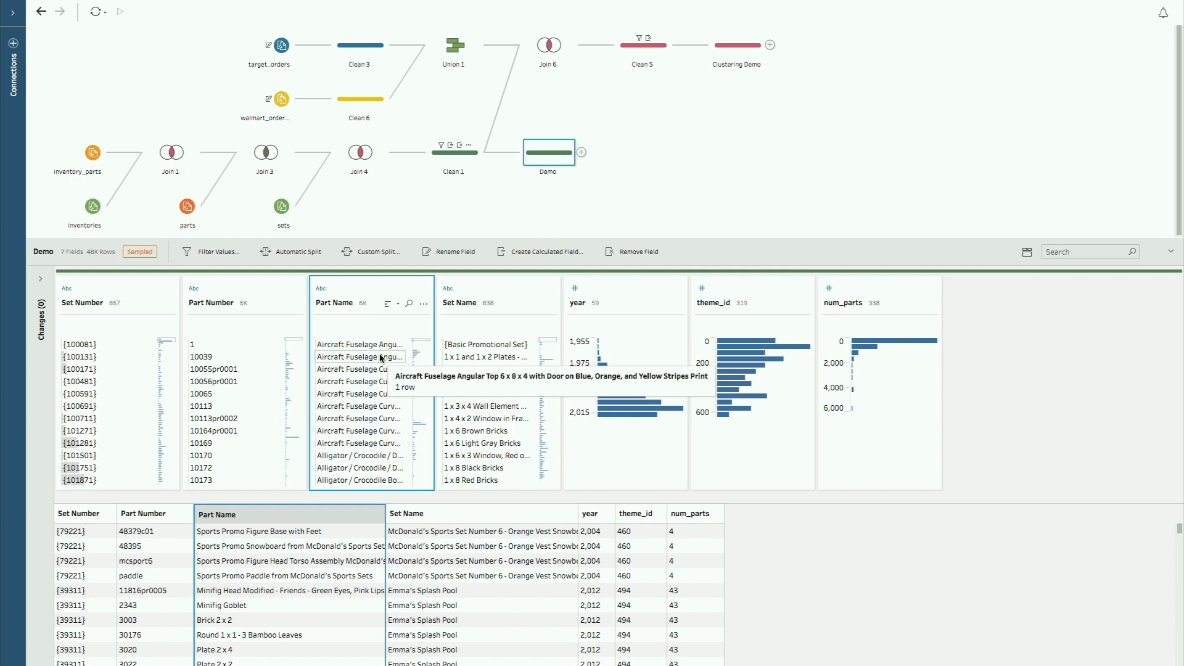
# Clean the Set Number field by removing punctuation from its values.
pyautogui.click(120, 289)
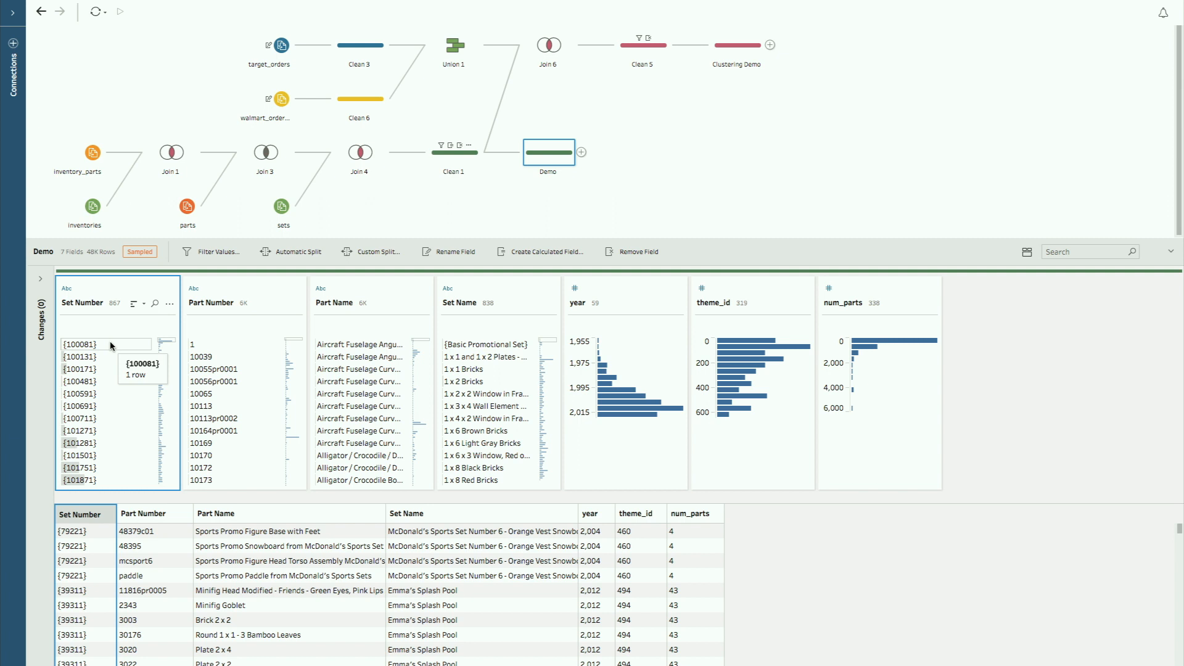
pyautogui.scroll(-2, 111, 387)
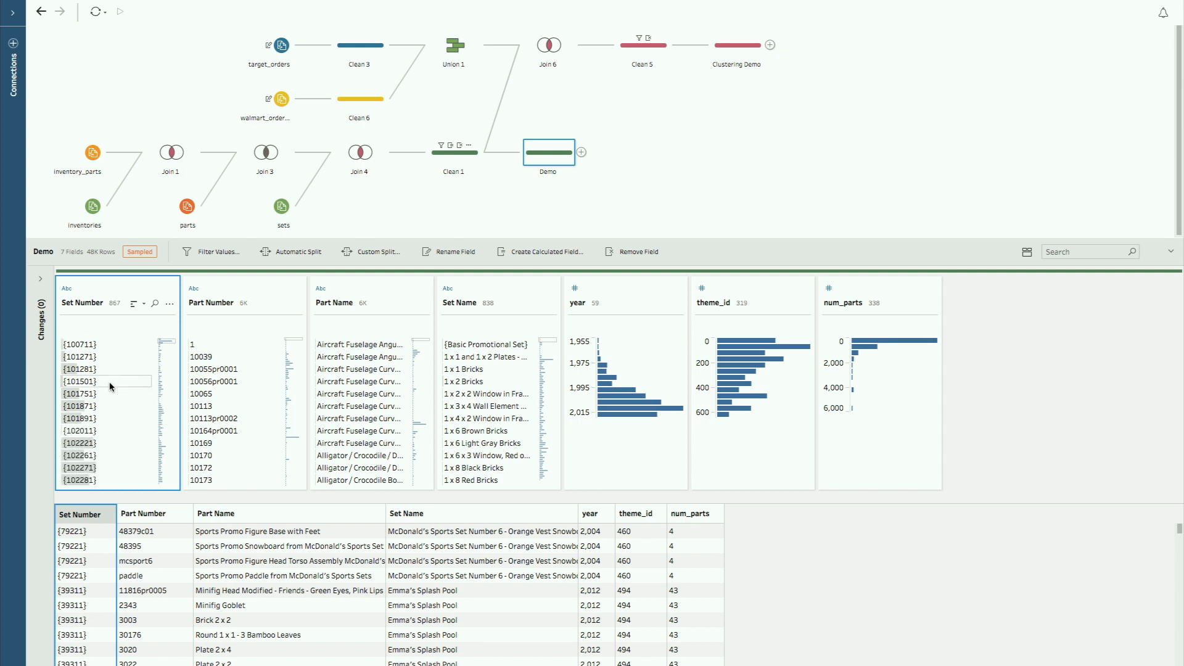
pyautogui.scroll(2, 112, 387)
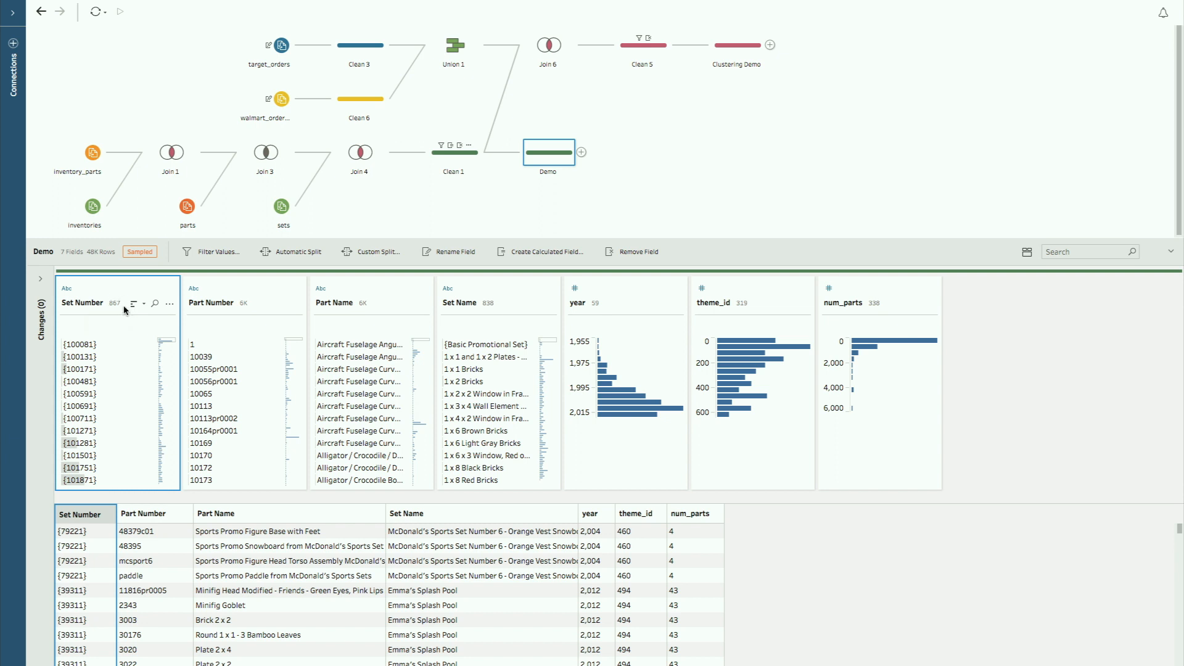
pyautogui.click(169, 303)
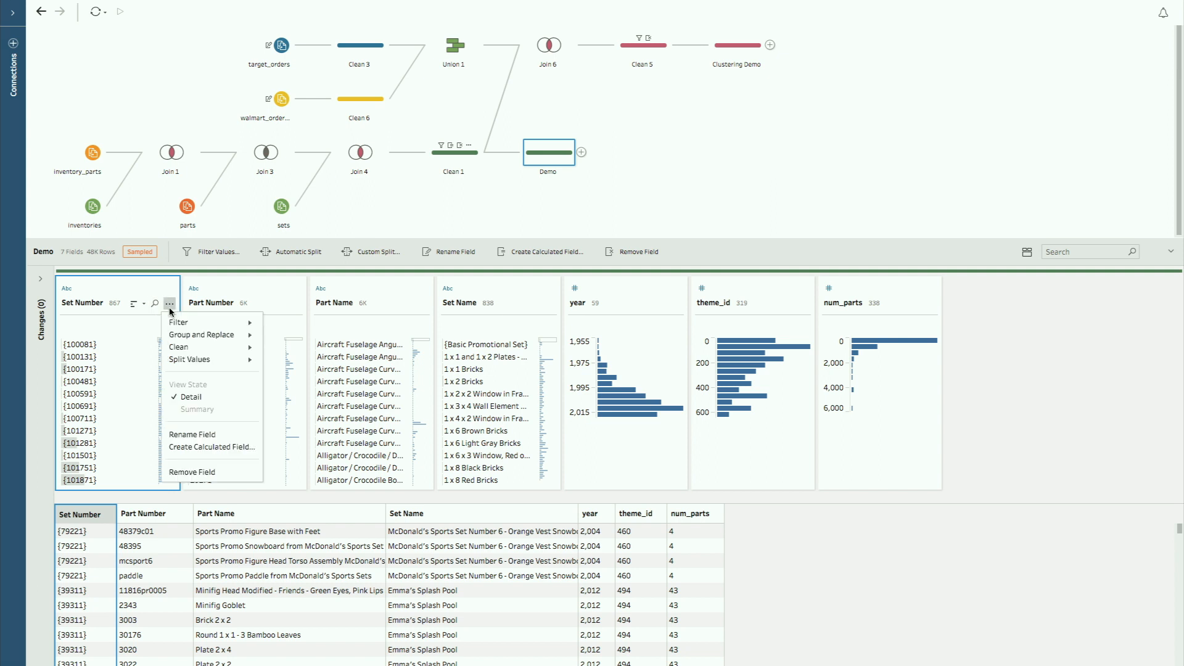
pyautogui.moveTo(189, 327)
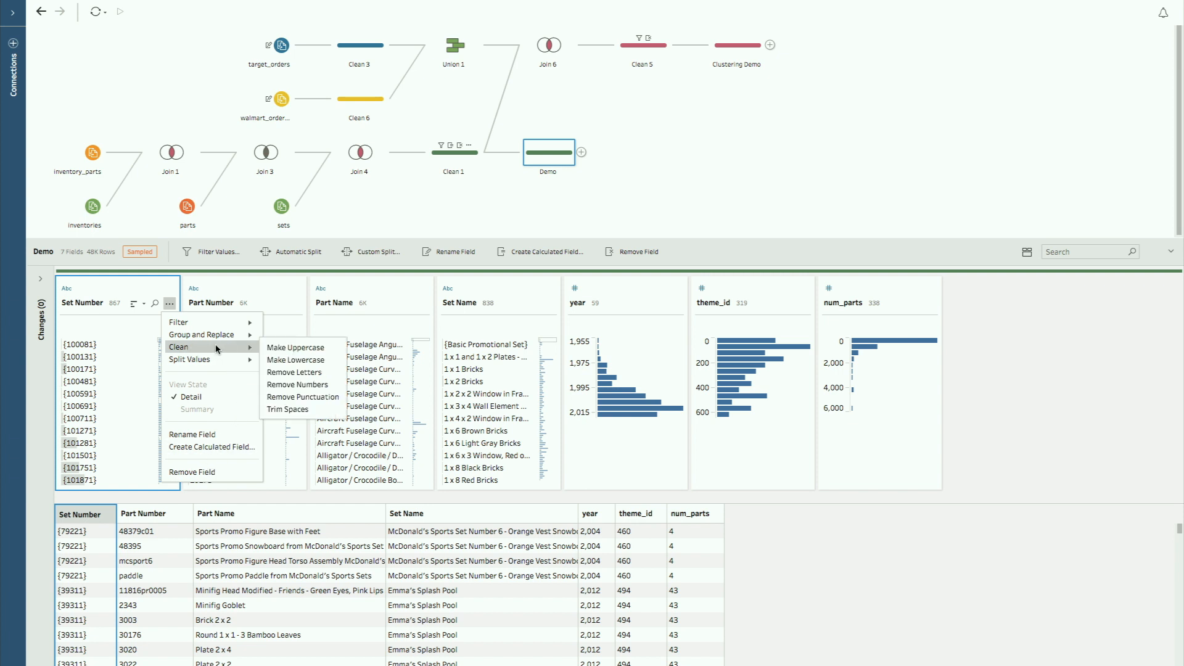
pyautogui.click(311, 401)
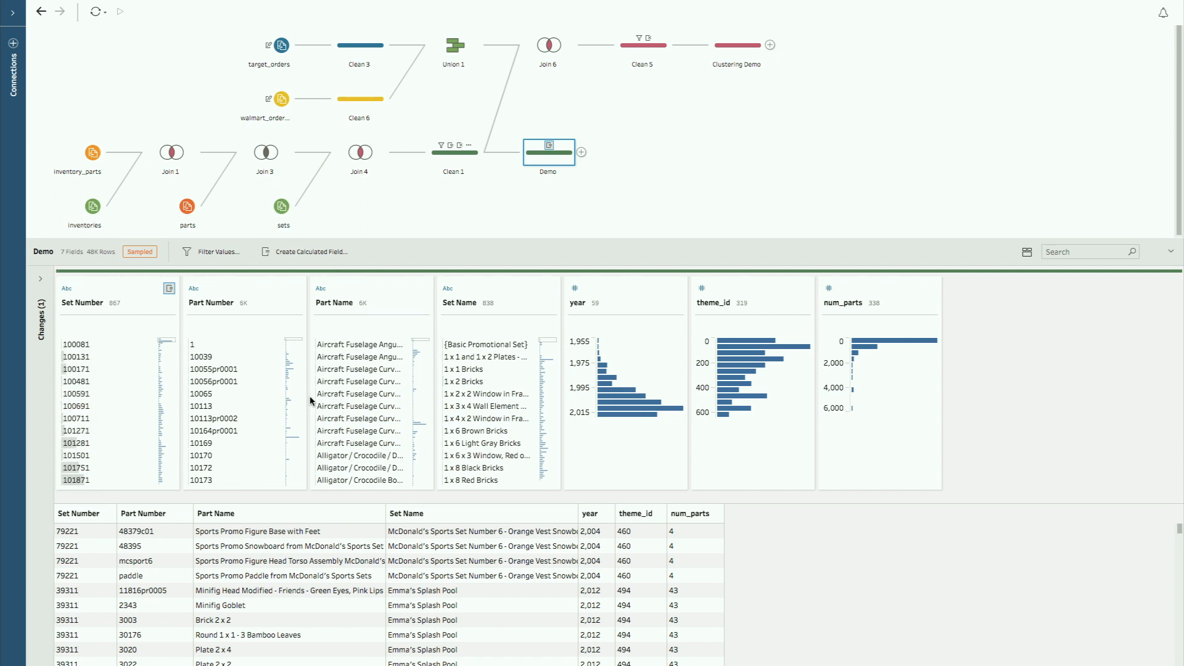
# Change the data type of the Set Number field to Number (whole).
pyautogui.click(67, 289)
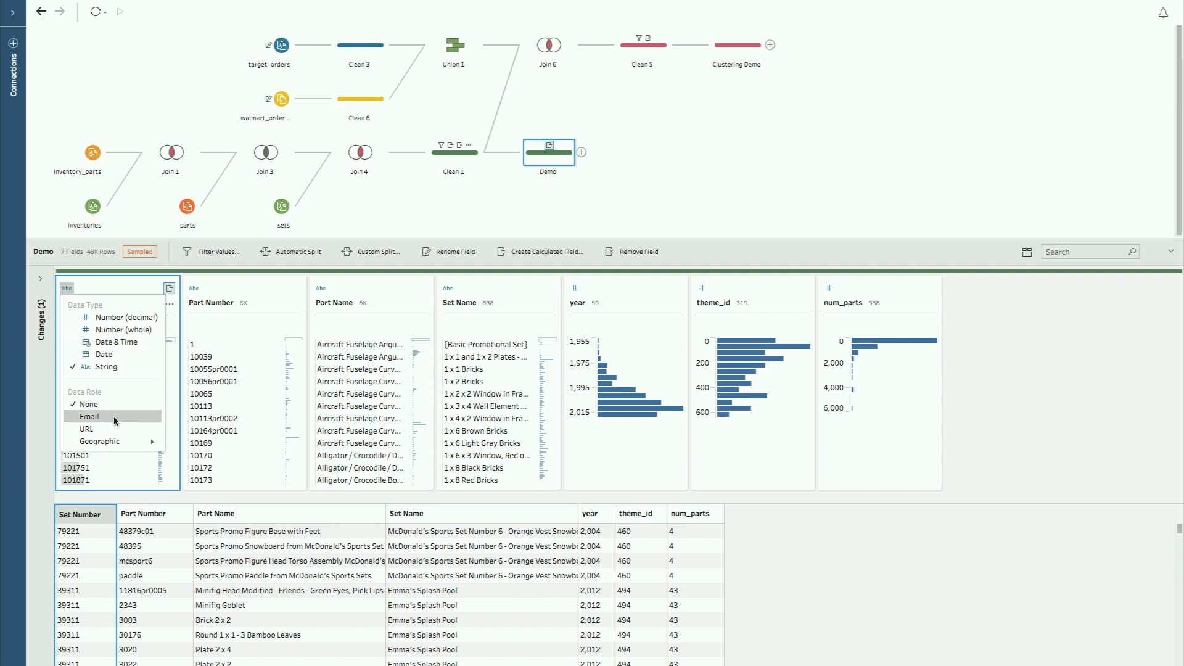
pyautogui.moveTo(118, 443)
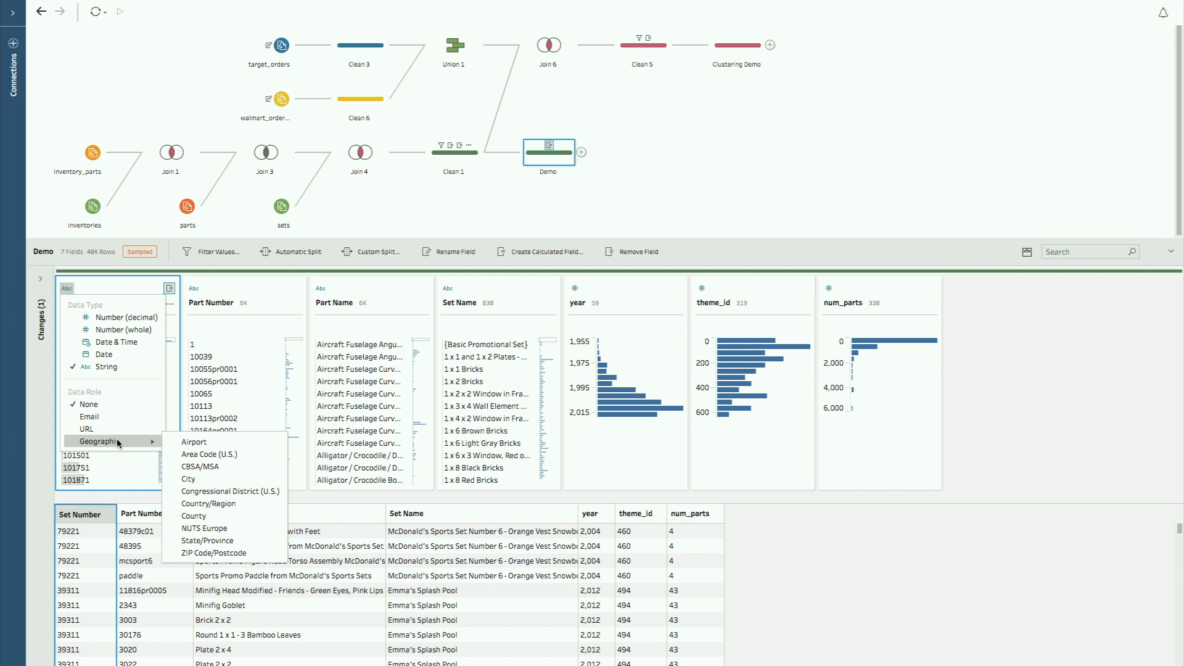
pyautogui.click(137, 332)
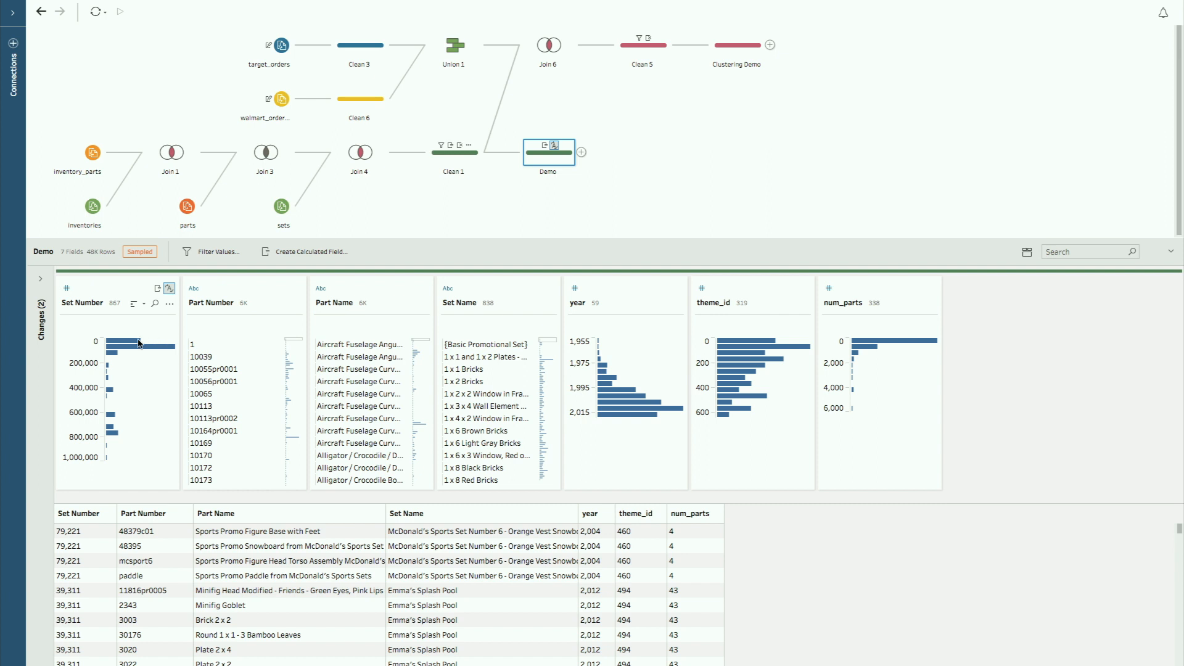
# Inspect the rows behind individual Set Number bins, including 200,000–250,000, and set the field's view state to Detail.
pyautogui.moveTo(133, 360)
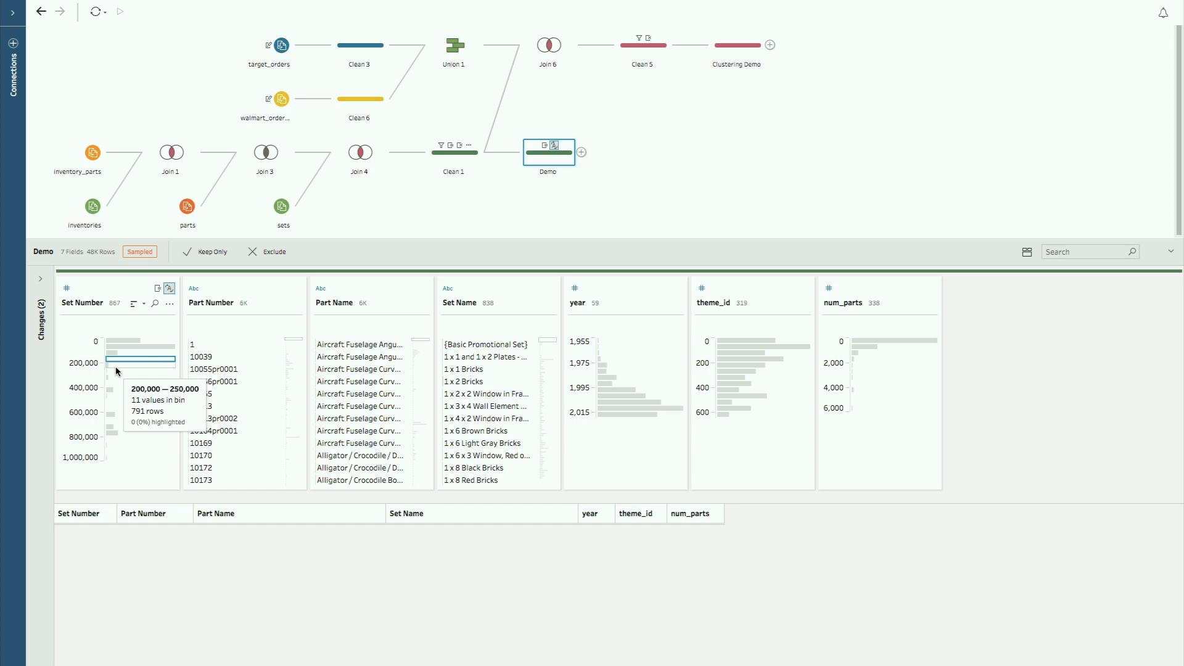
pyautogui.click(117, 367)
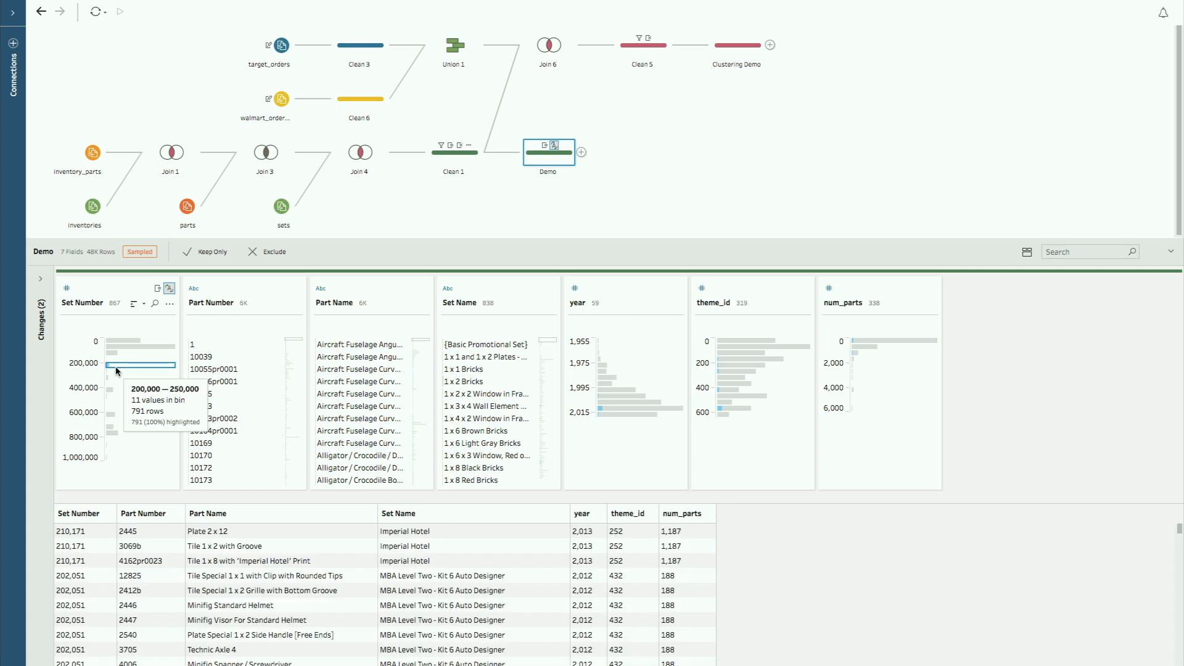
pyautogui.click(114, 377)
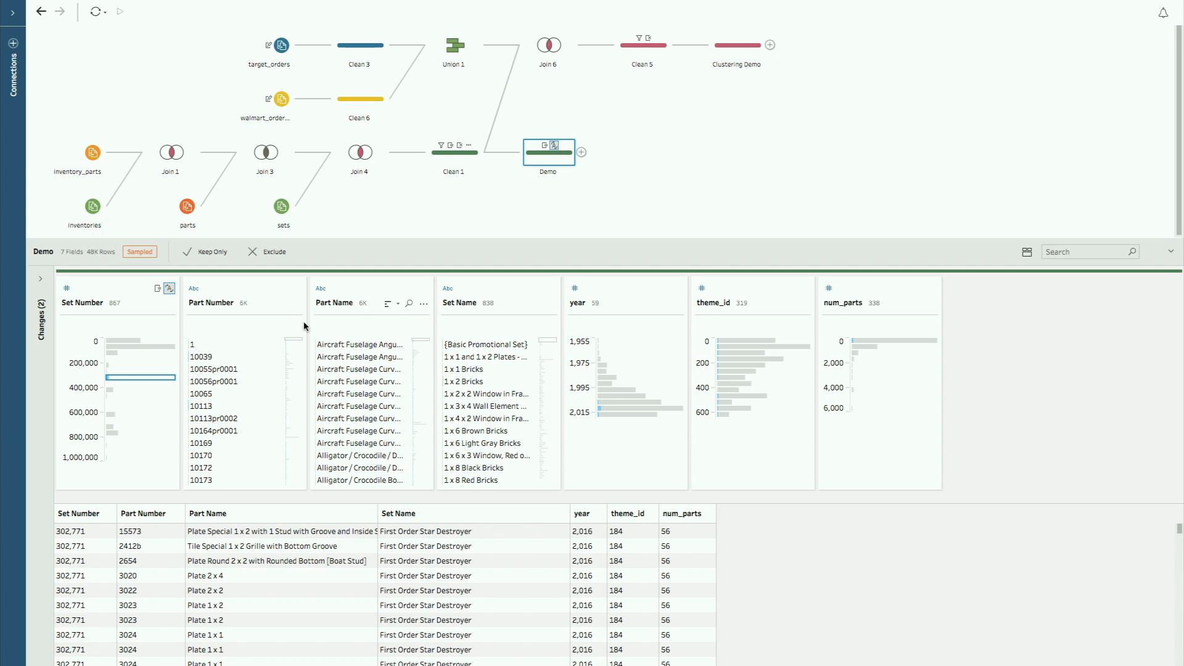
pyautogui.click(169, 304)
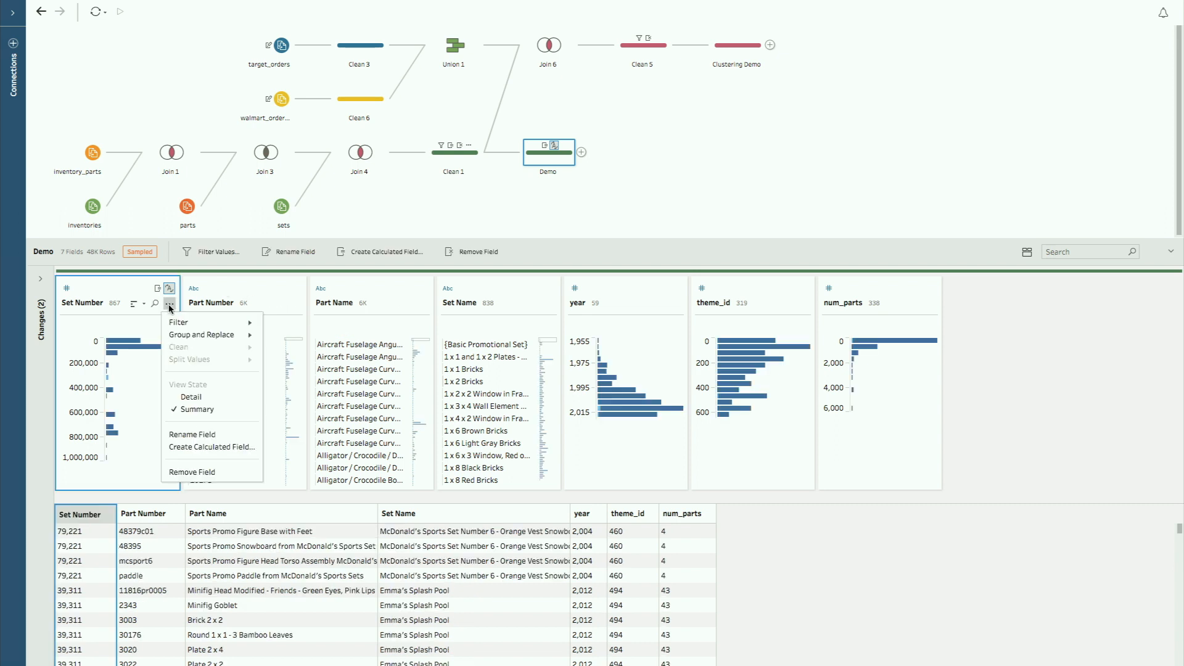
pyautogui.click(192, 397)
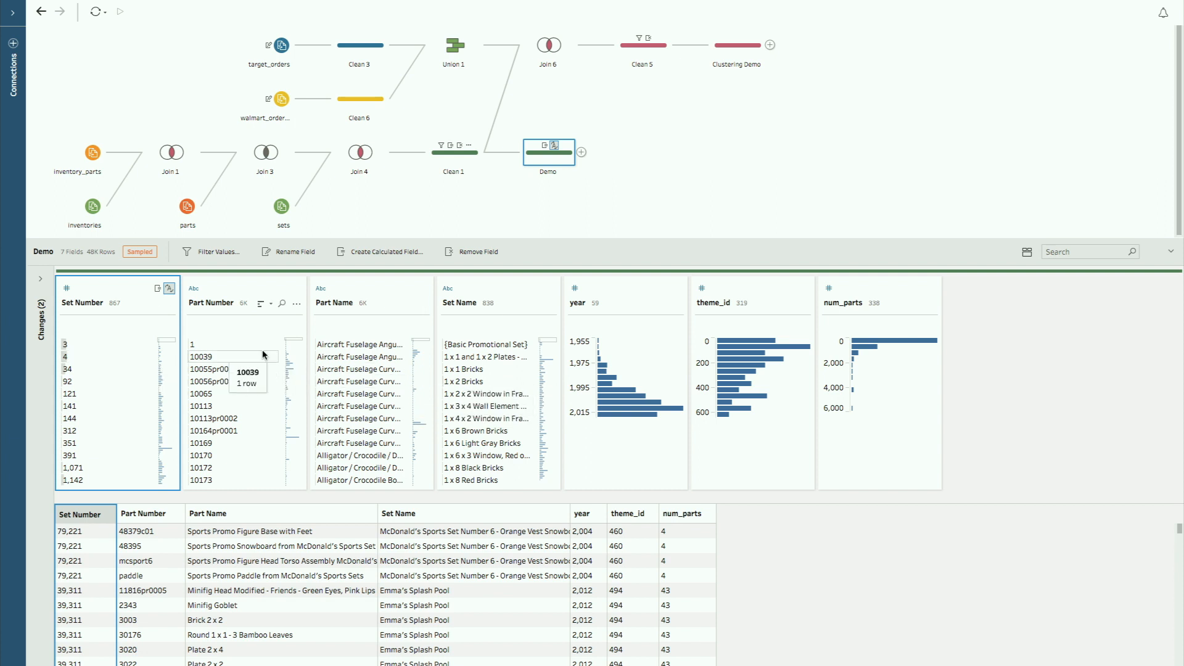
# Edit the first Part Name value to read "Electric Train Motor 12V Slotted with 3-Hole Plugs", without the leading tilde.
pyautogui.click(357, 345)
pyautogui.scroll(3, 353, 350)
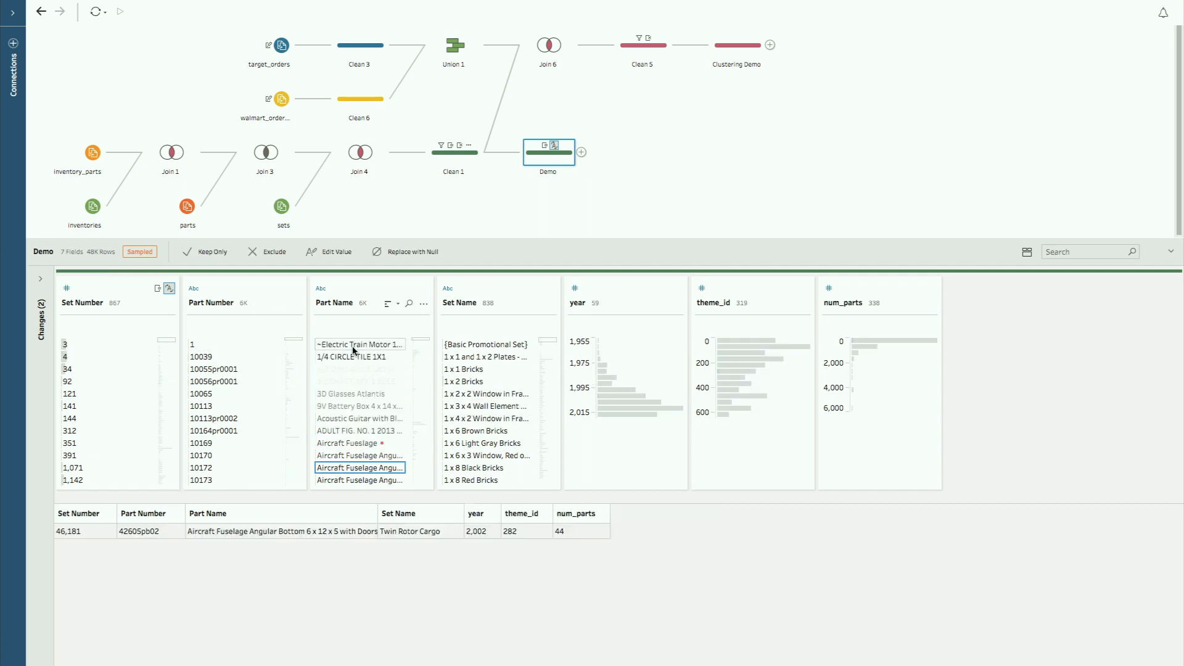
pyautogui.click(353, 346)
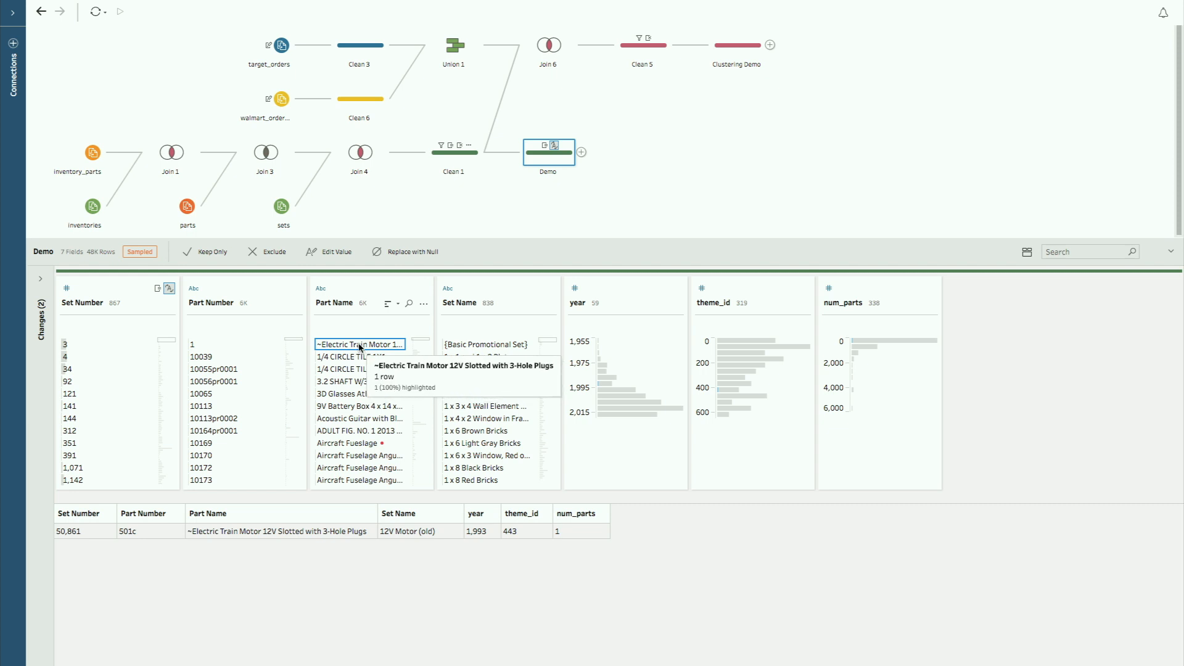
pyautogui.doubleClick(329, 345)
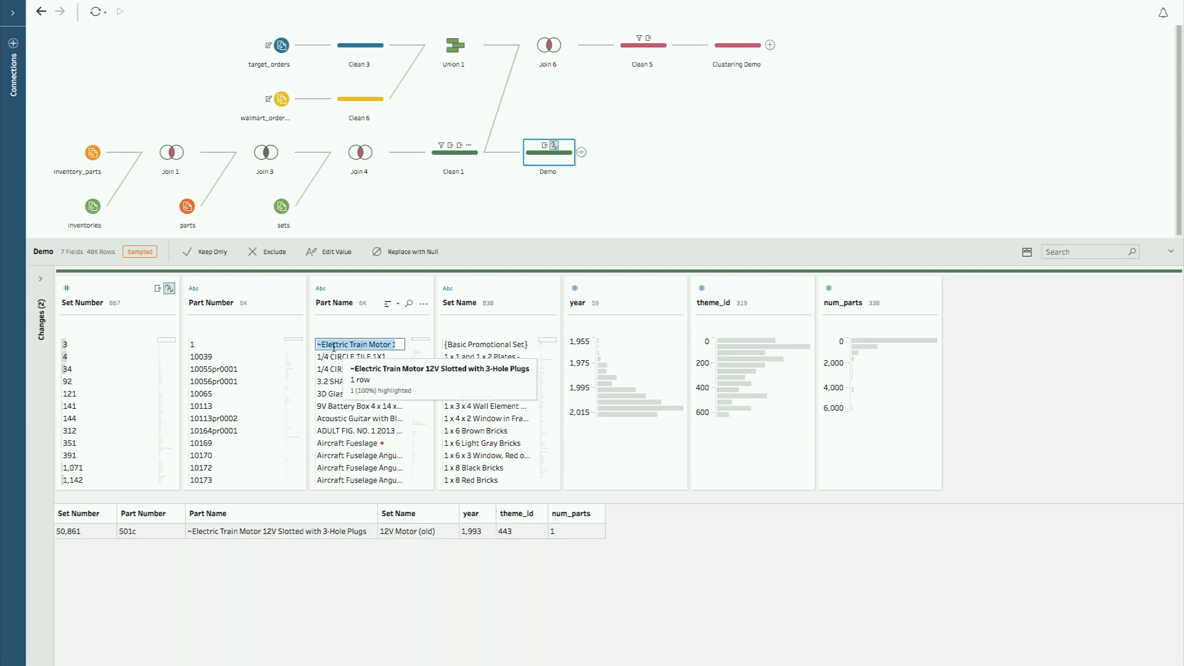
pyautogui.click(322, 344)
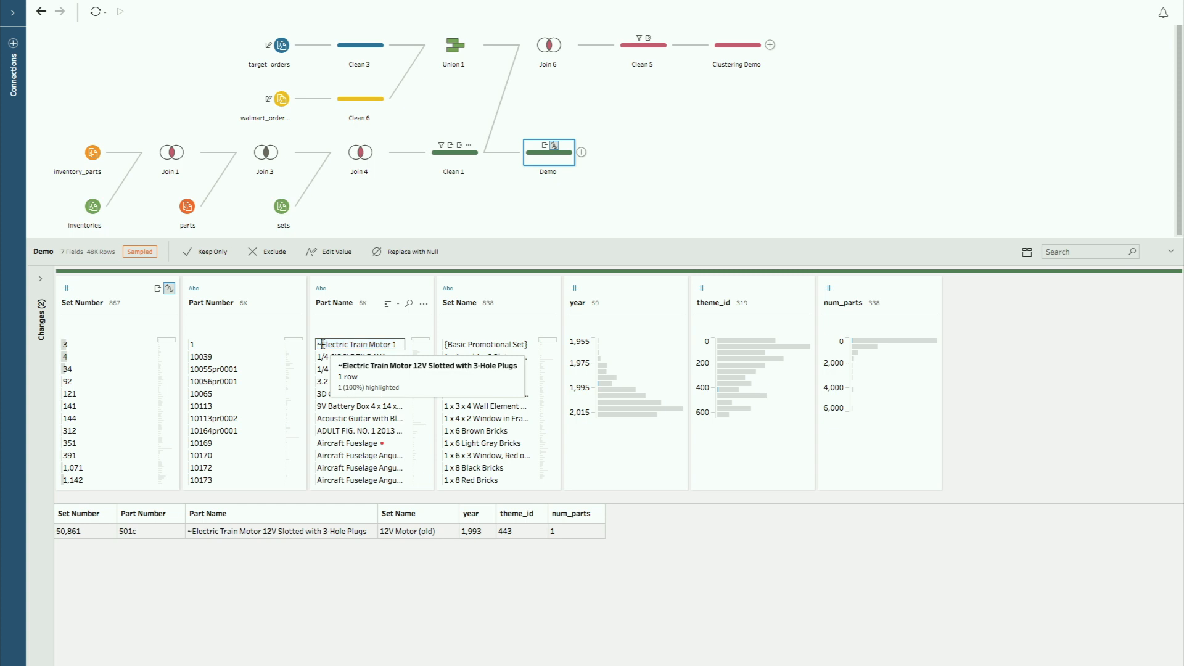
pyautogui.press('BackSpace')
pyautogui.press('Return')
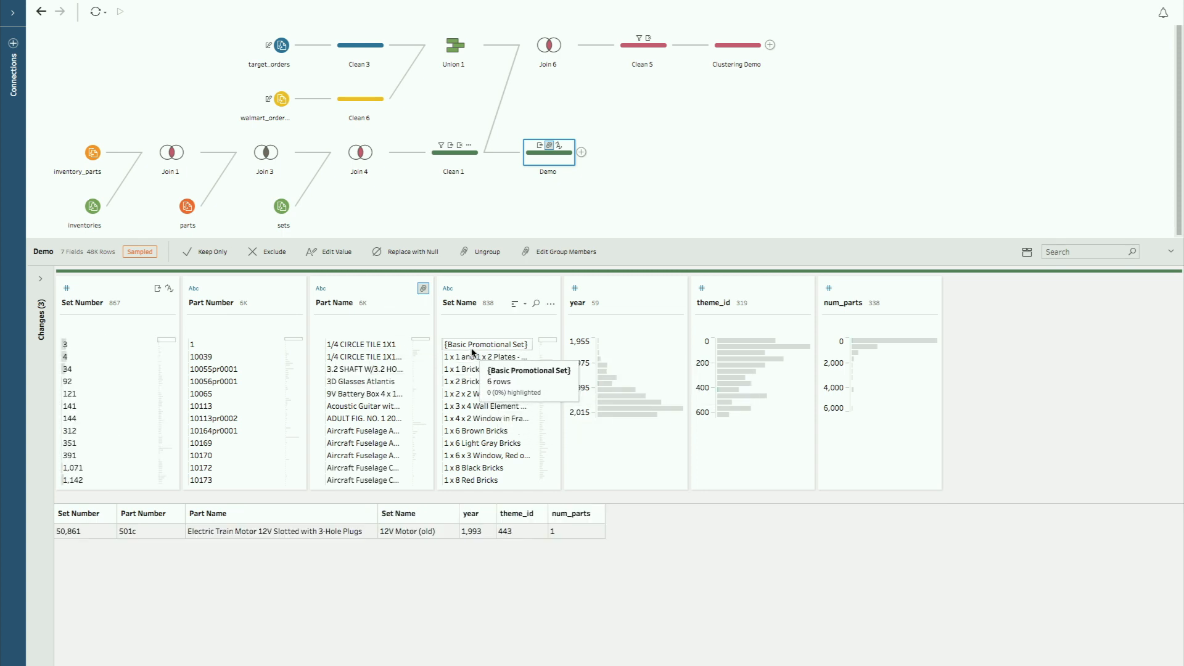
# Edit the Set Name value "{Basic Promotional Set}" to remove its opening brace.
pyautogui.click(472, 349)
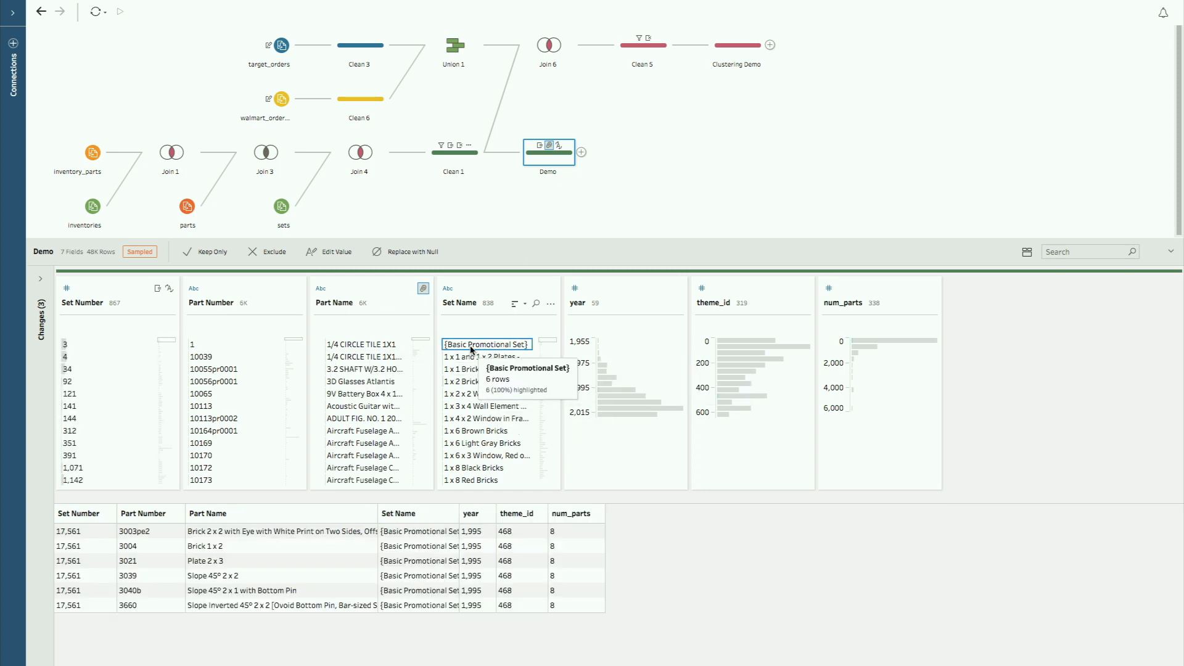
pyautogui.rightClick(472, 349)
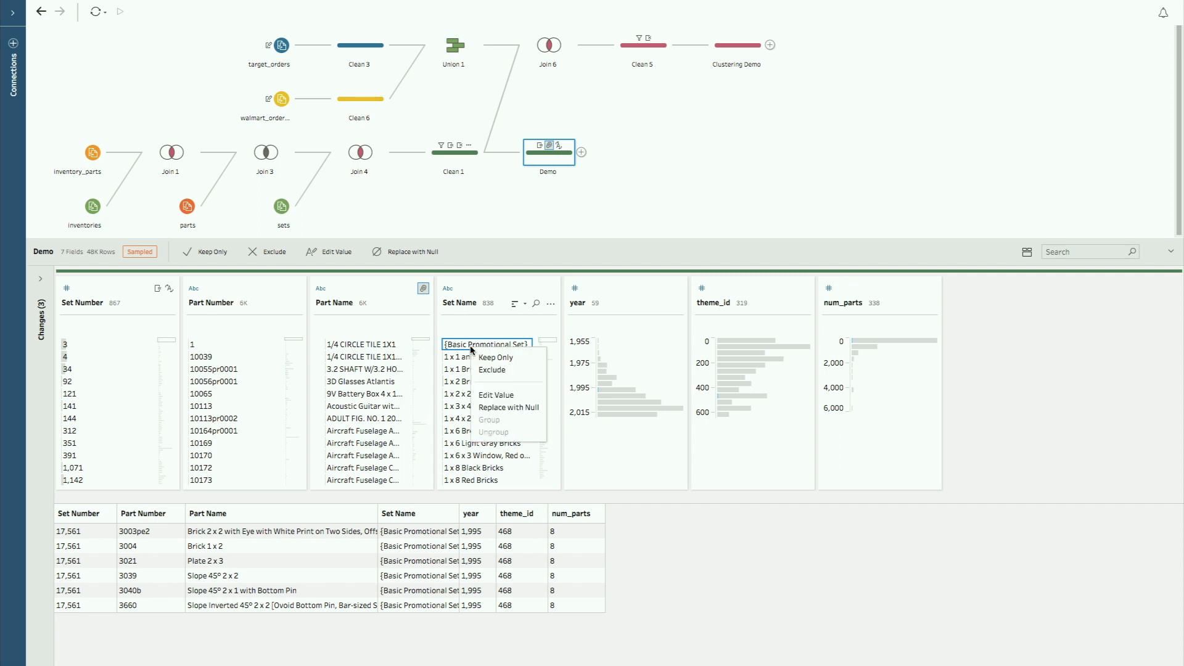
pyautogui.click(497, 395)
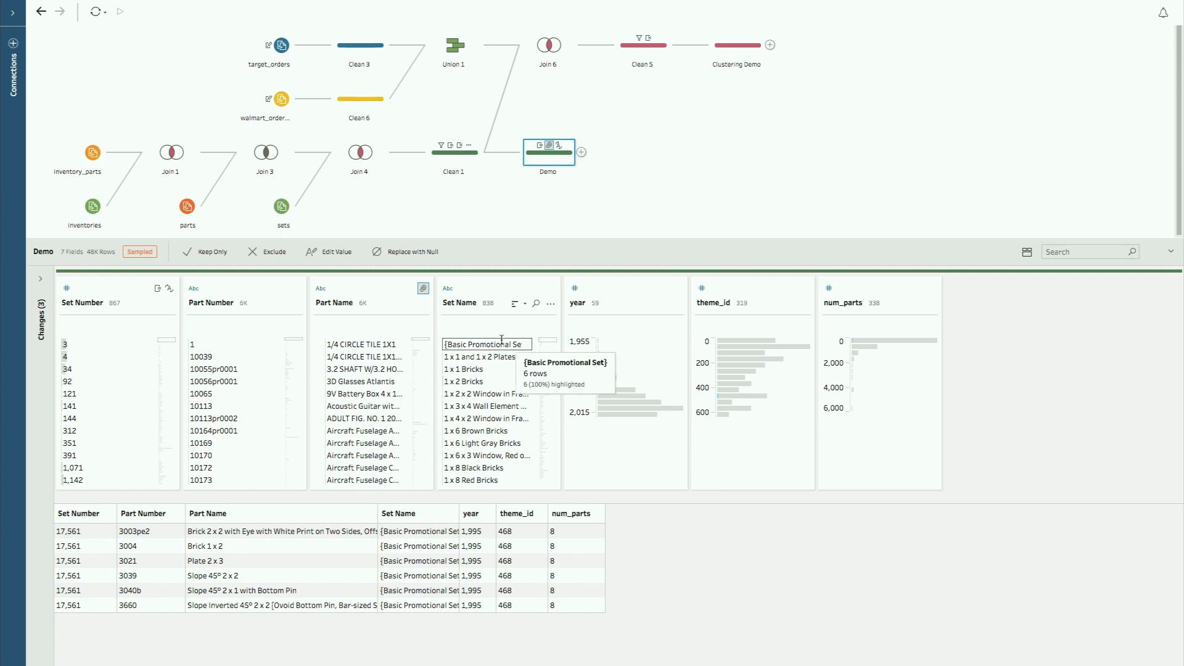
pyautogui.click(451, 344)
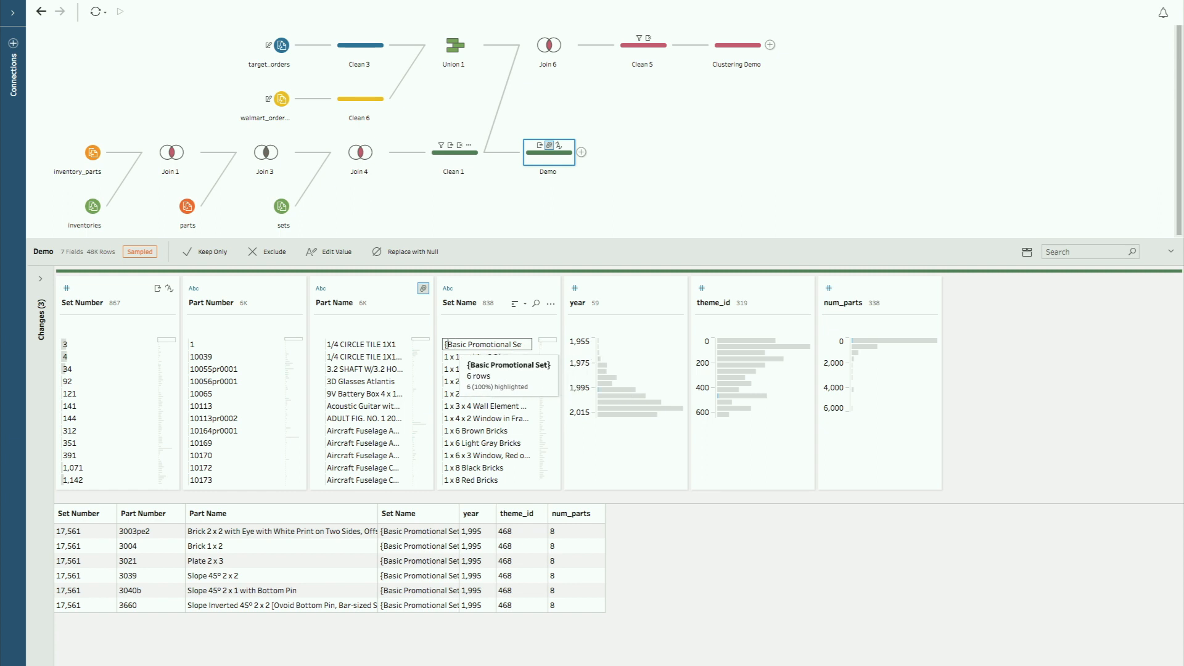
pyautogui.press('BackSpace')
pyautogui.press('Return')
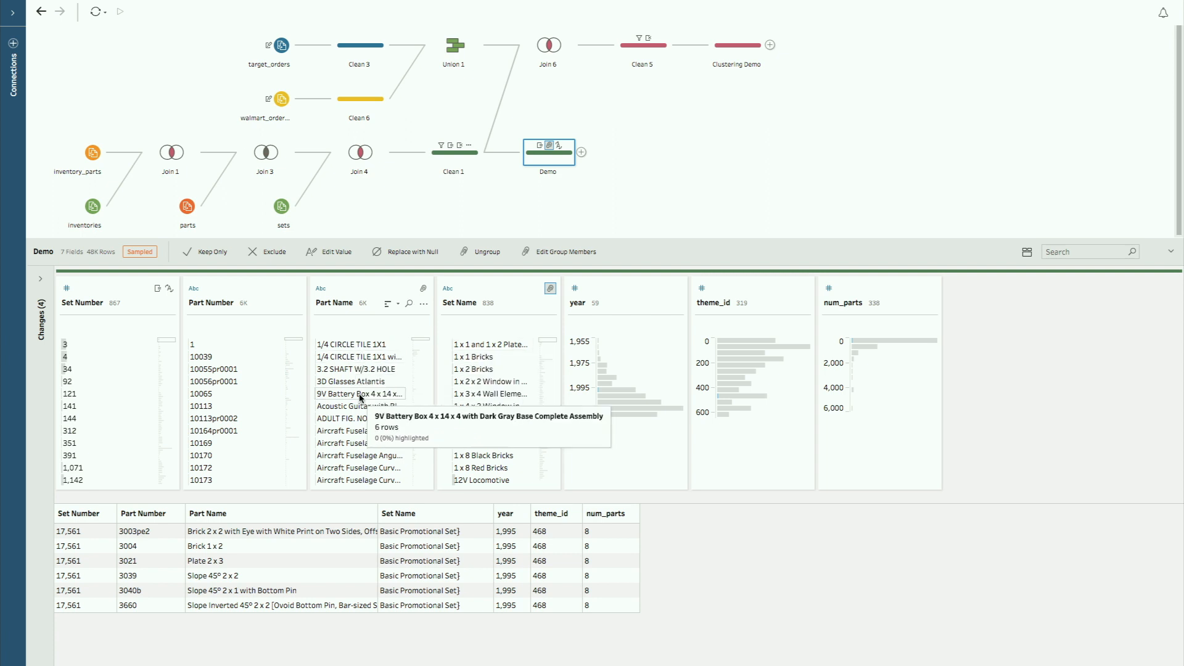
pyautogui.scroll(-2, 360, 398)
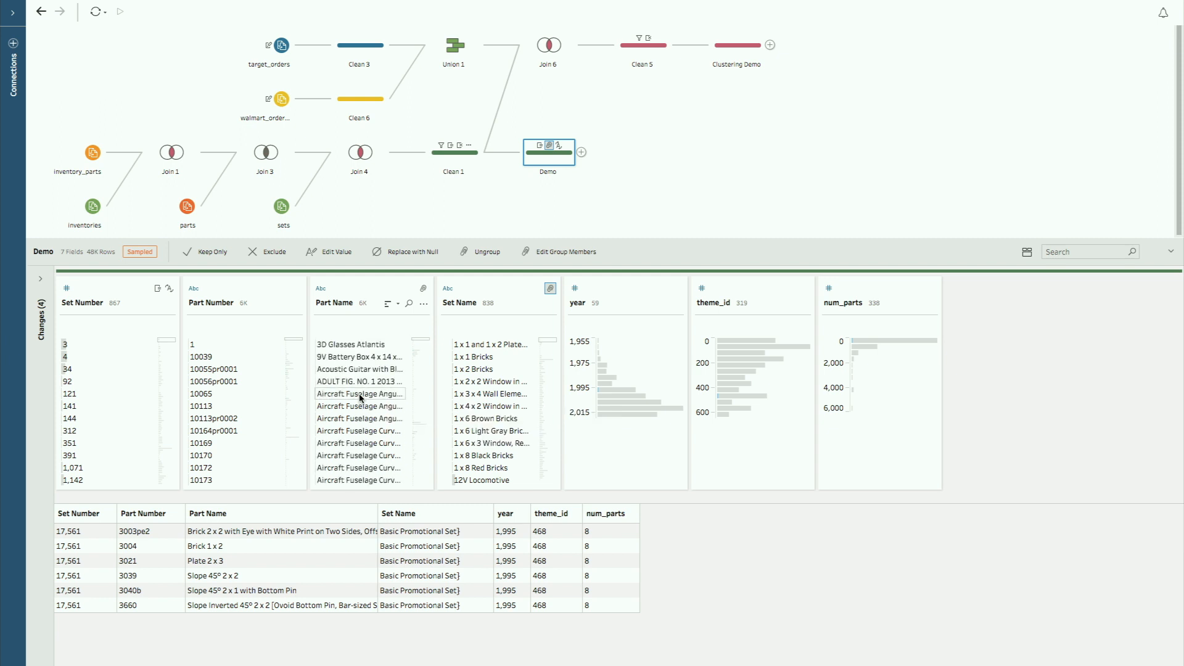
pyautogui.click(361, 395)
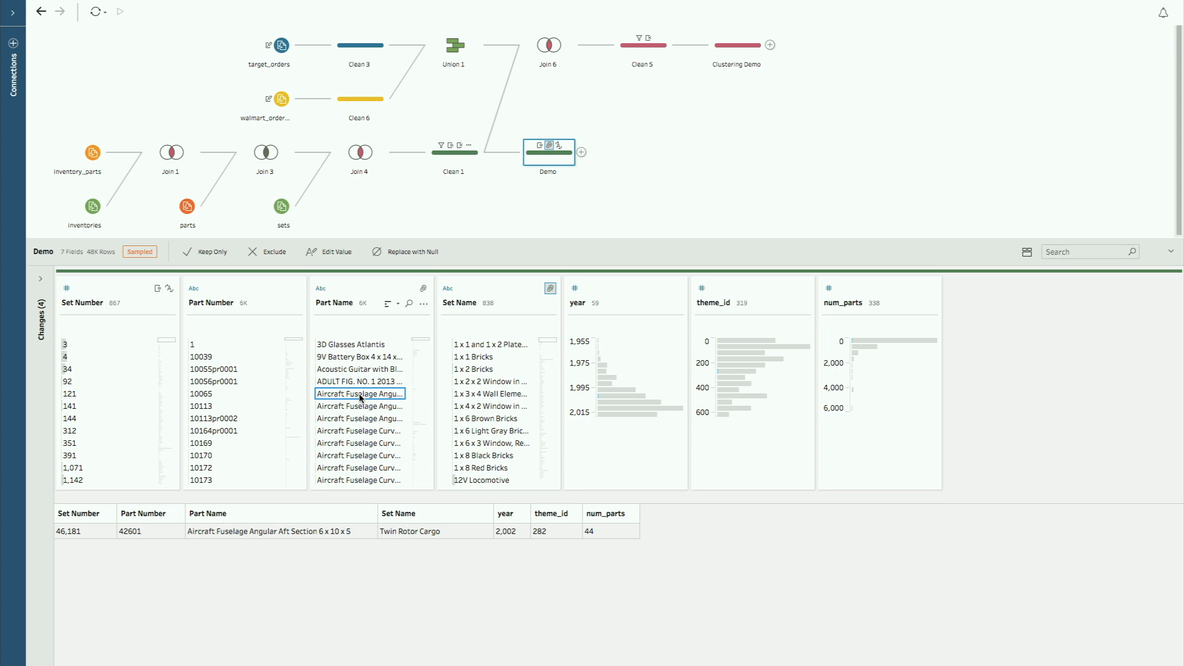
pyautogui.hotkey('shift', 'Down')
pyautogui.hotkey('shift', 'Down')
pyautogui.hotkey('shift', 'Down')
pyautogui.hotkey('shift', 'Down')
pyautogui.hotkey('shift', 'Down')
pyautogui.hotkey('shift', 'Down')
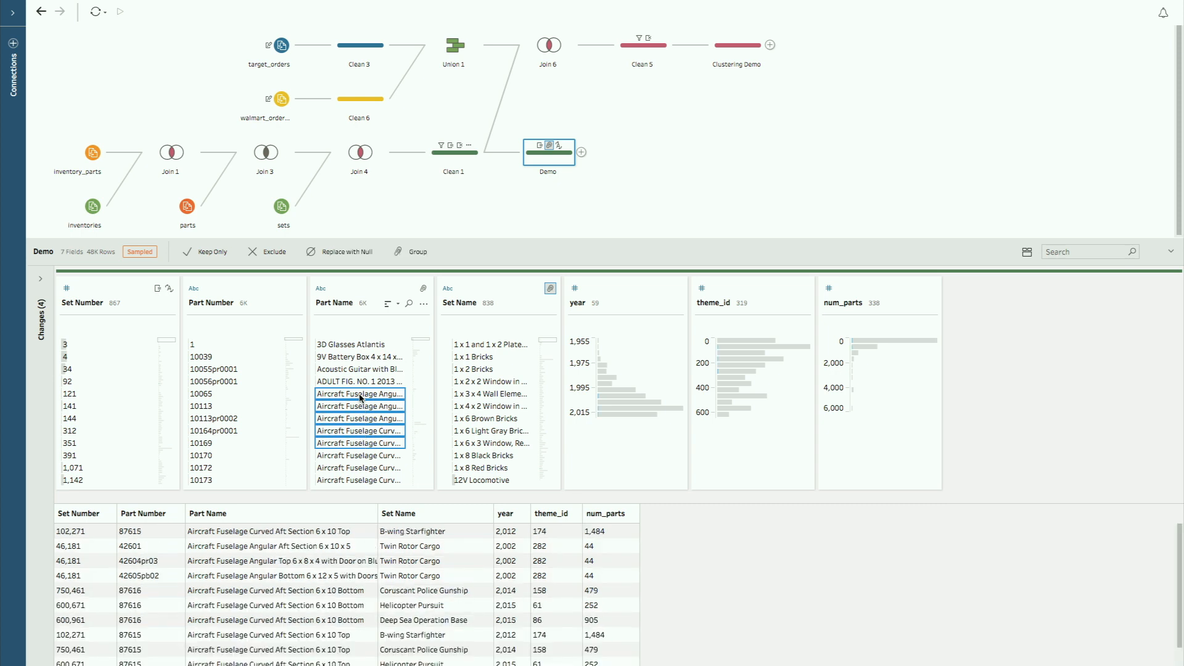
pyautogui.hotkey('shift', 'Down')
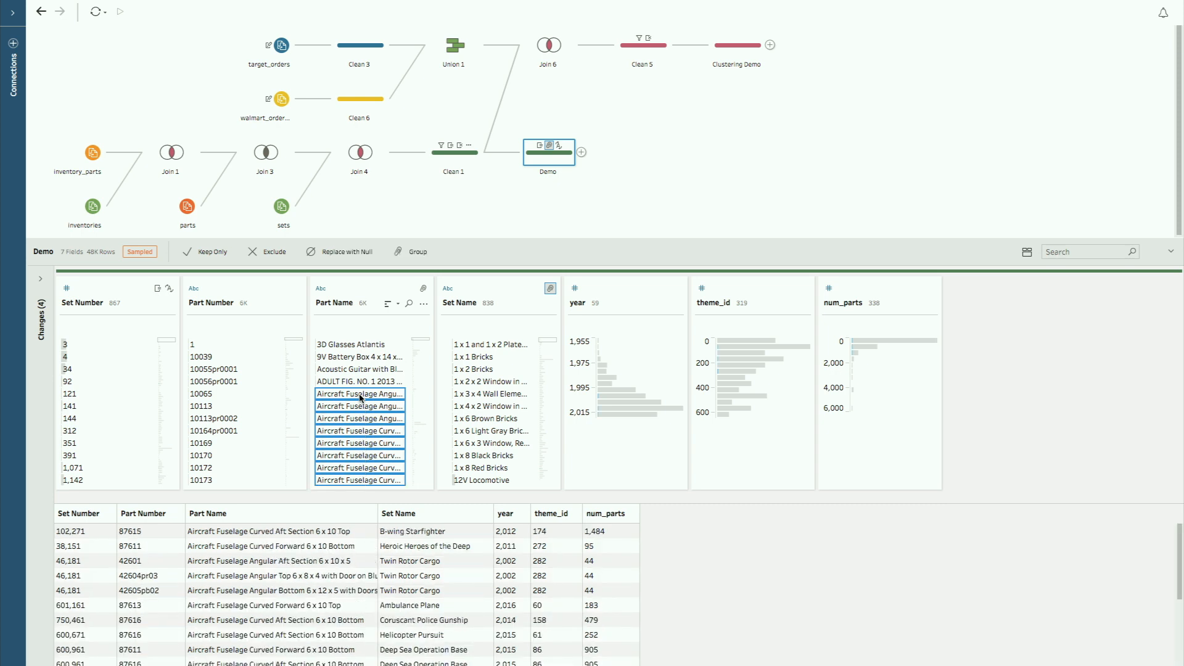
pyautogui.click(352, 411)
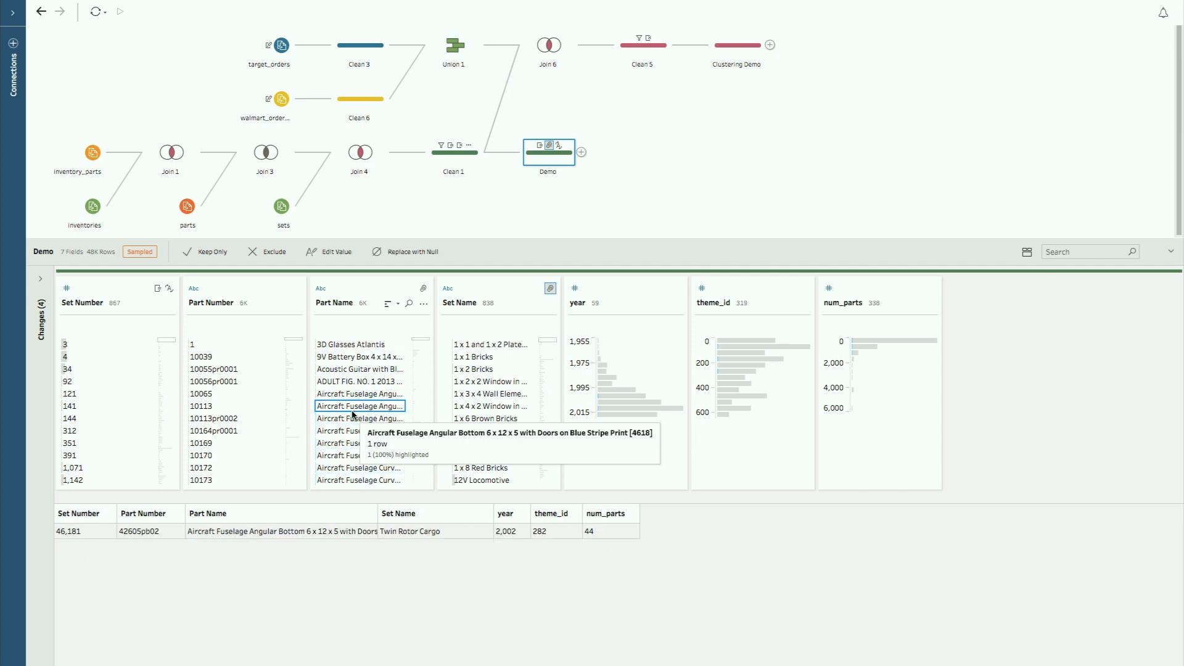
# Group the adjacent Aircraft Fuselage values in Part Name under "Aircraft Fuselage Angular Top 6 x 8 x 4 with Door on Blue, Orange, and Yellow Stripes Print".
pyautogui.keyDown('ctrl'); pyautogui.click(349, 395); pyautogui.keyUp('ctrl')
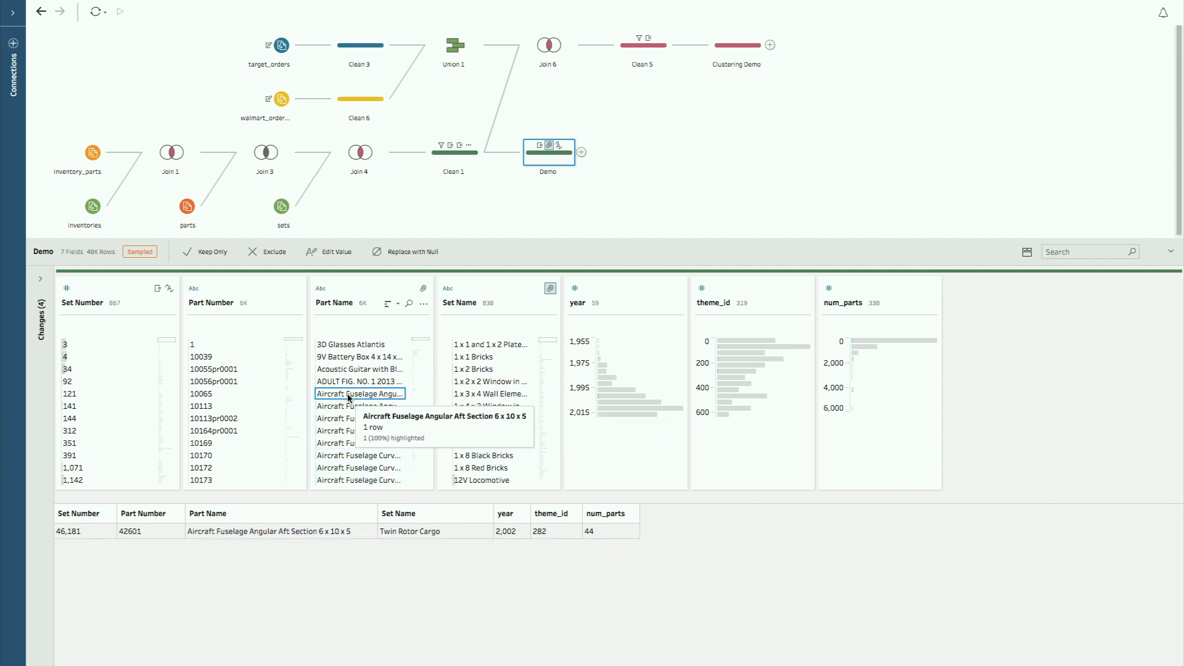
pyautogui.hotkey('shift', 'Down')
pyautogui.hotkey('shift', 'Down')
pyautogui.hotkey('shift', 'Down')
pyautogui.hotkey('shift', 'Down')
pyautogui.hotkey('shift', 'Down')
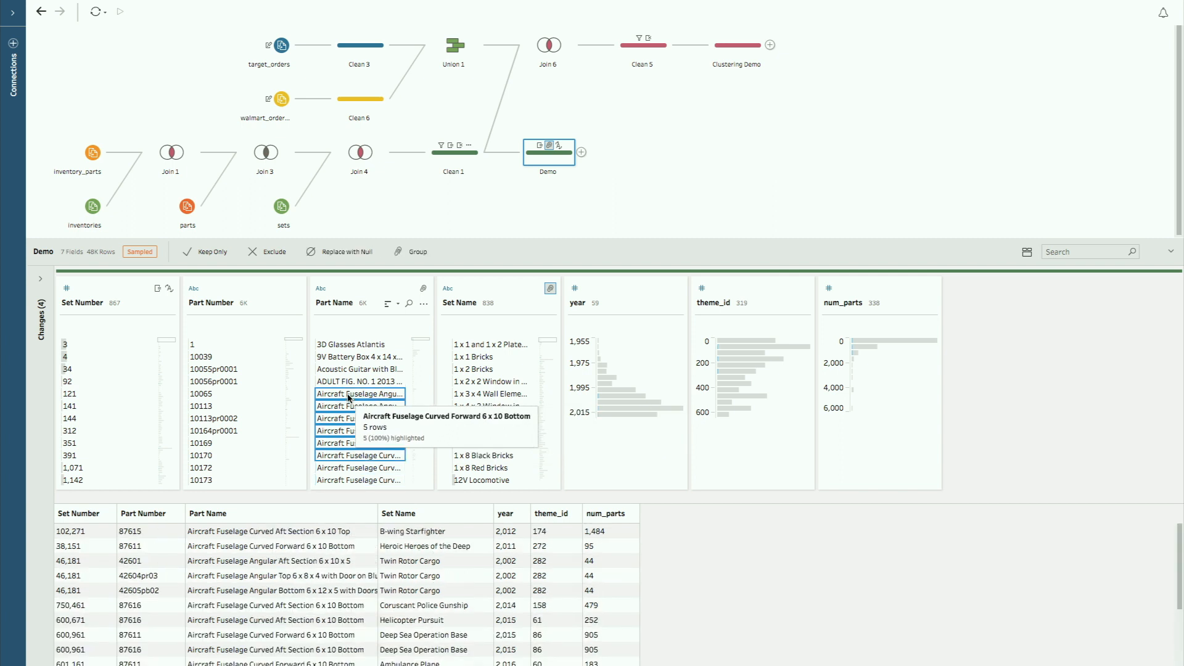
pyautogui.hotkey('shift', 'Down')
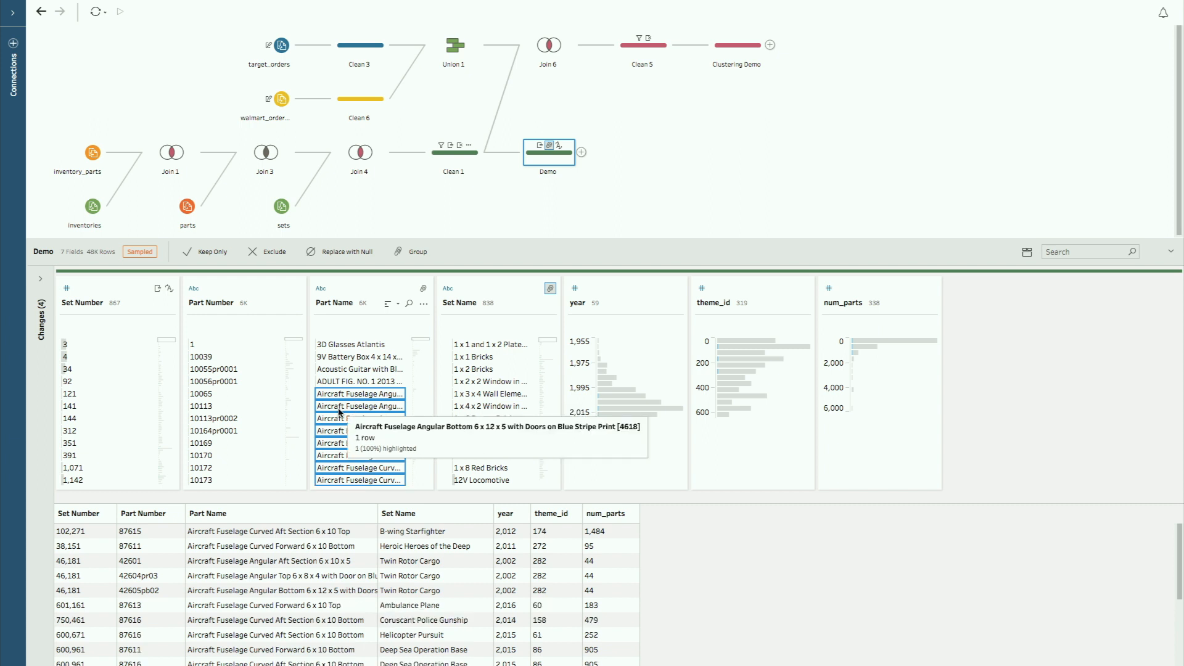
pyautogui.rightClick(338, 418)
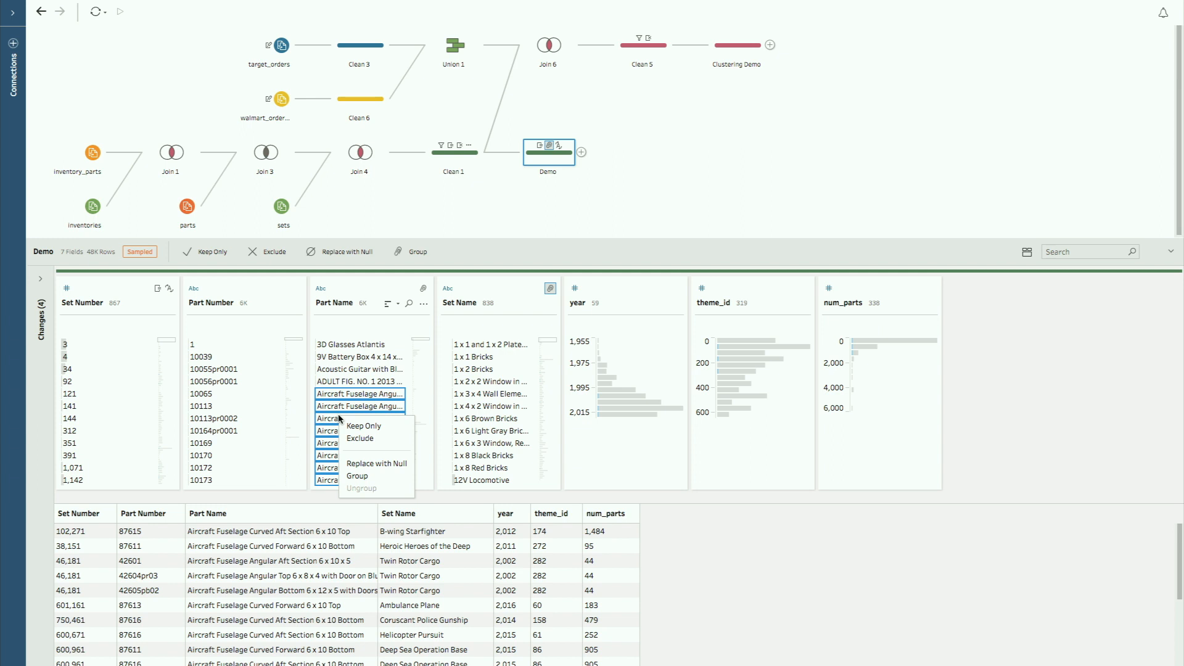
pyautogui.click(358, 476)
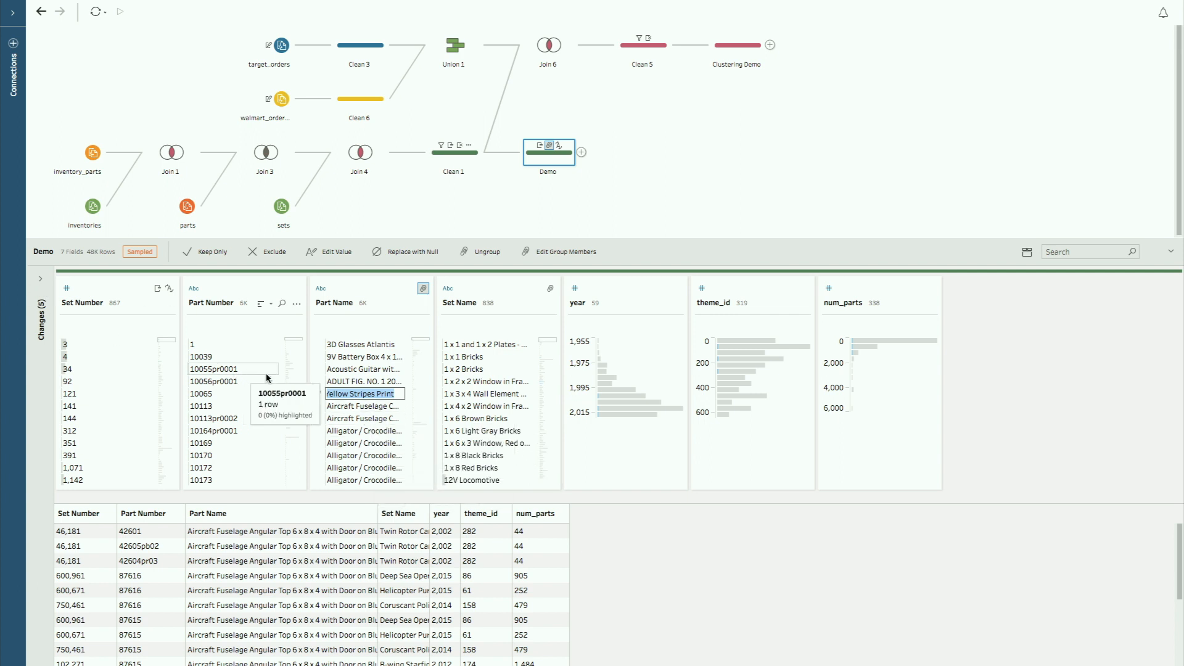
pyautogui.press('Return')
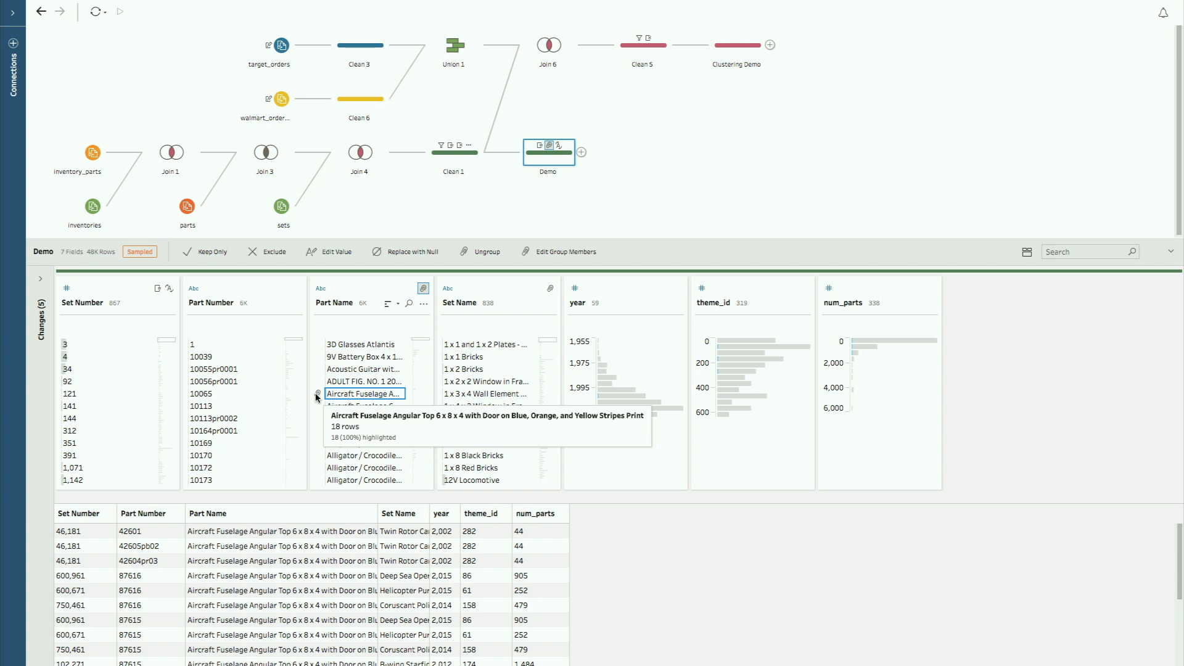
# In the list of changes, move the Set Name replacement ahead of the "~Electric Train Motor 12V" Part Name replacement and delete that Part Name replacement.
pyautogui.click(41, 281)
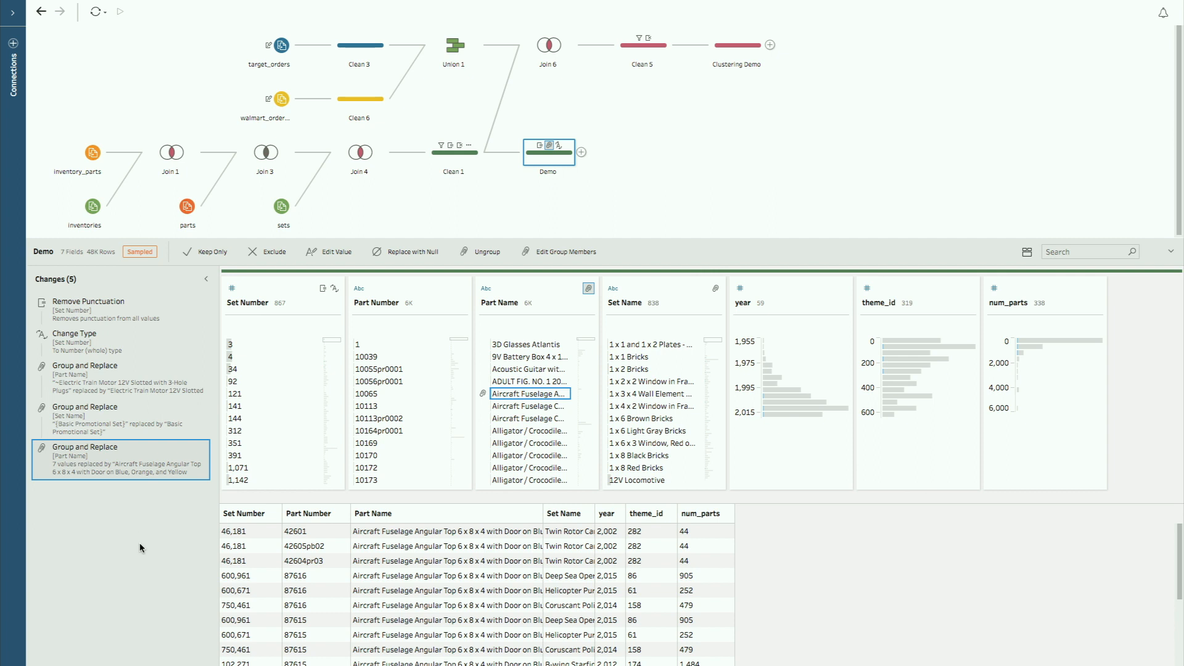
pyautogui.click(137, 380)
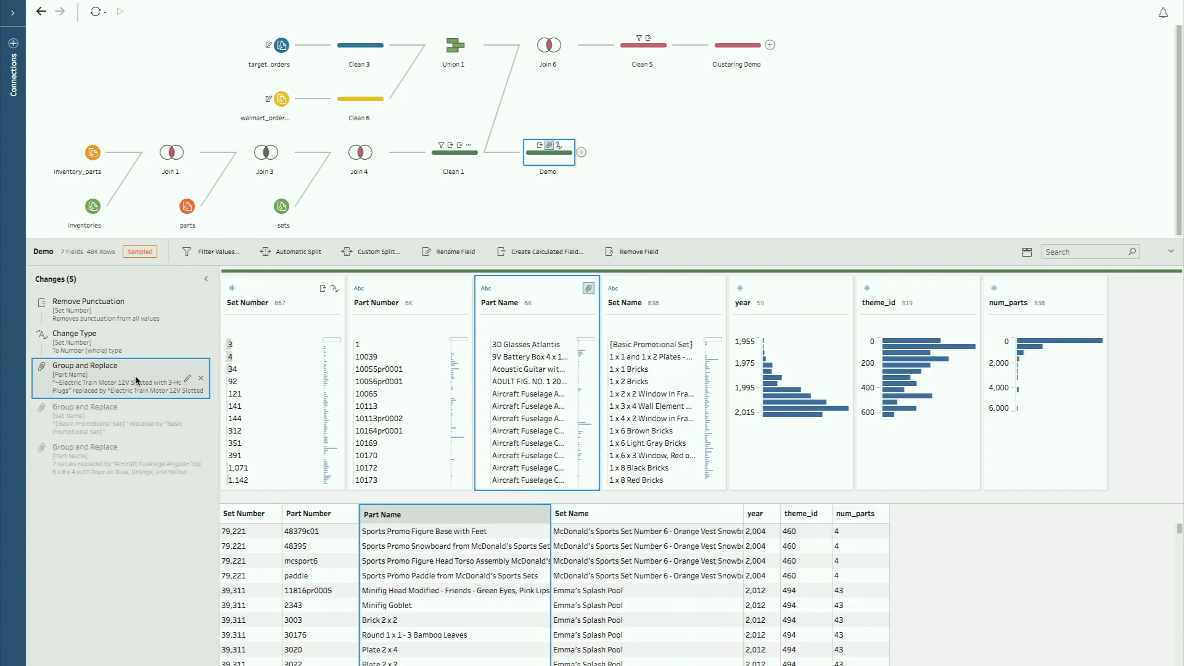
pyautogui.moveTo(113, 427); pyautogui.dragTo(100, 363)
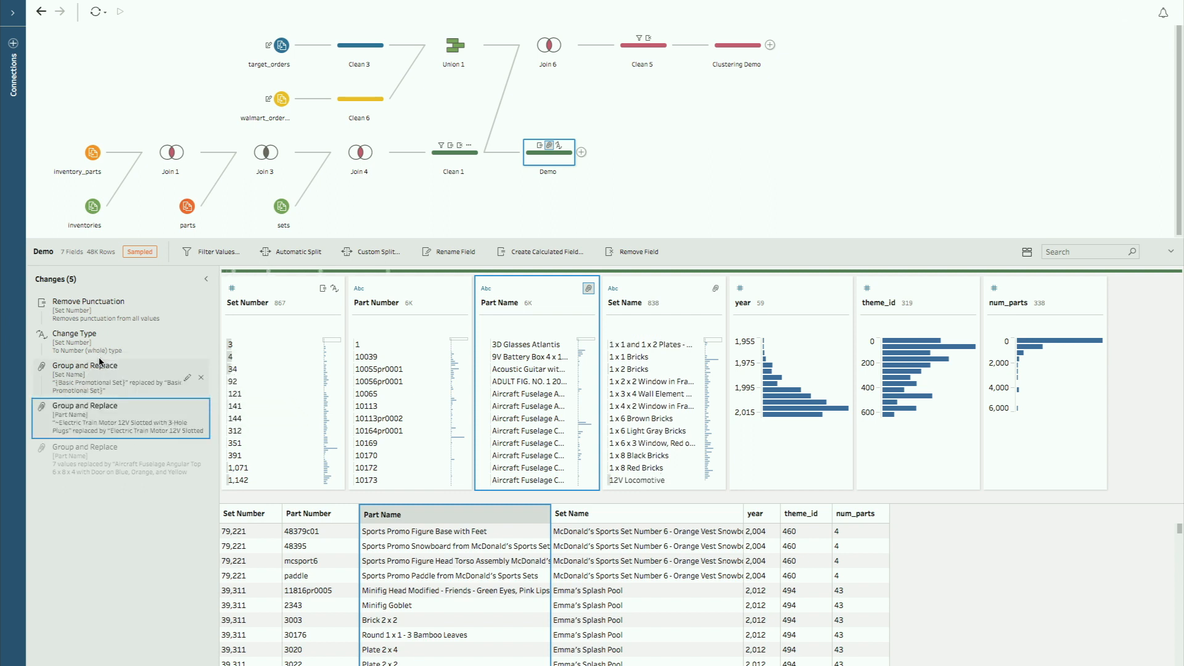
pyautogui.click(99, 382)
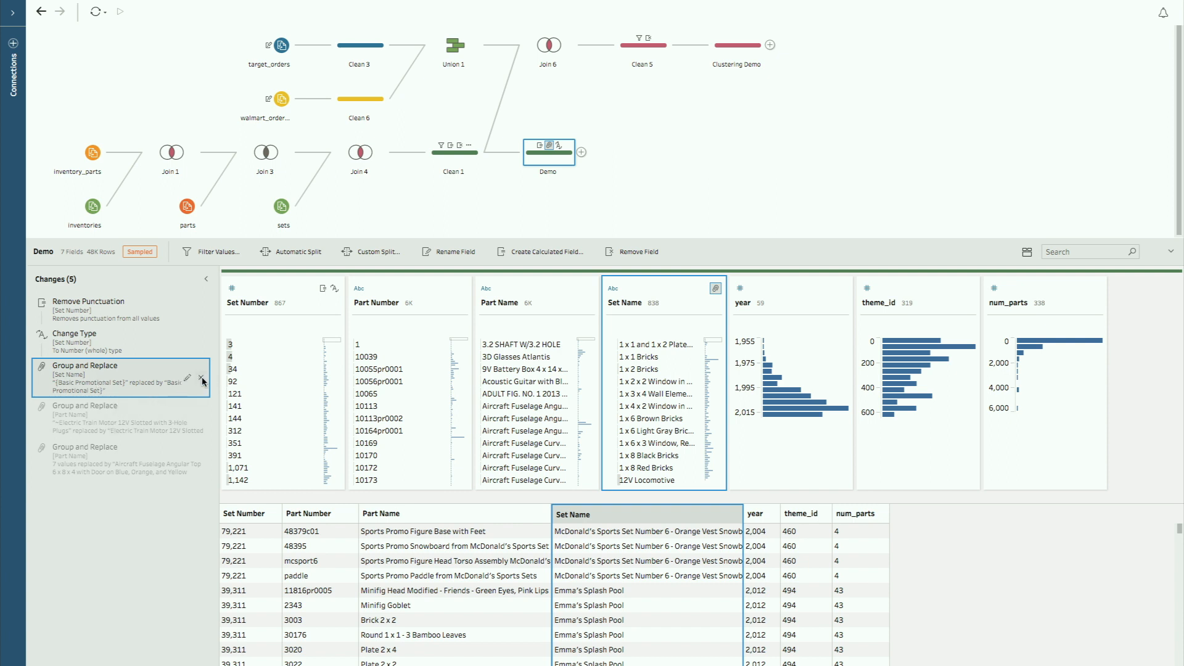
pyautogui.click(167, 426)
pyautogui.click(200, 424)
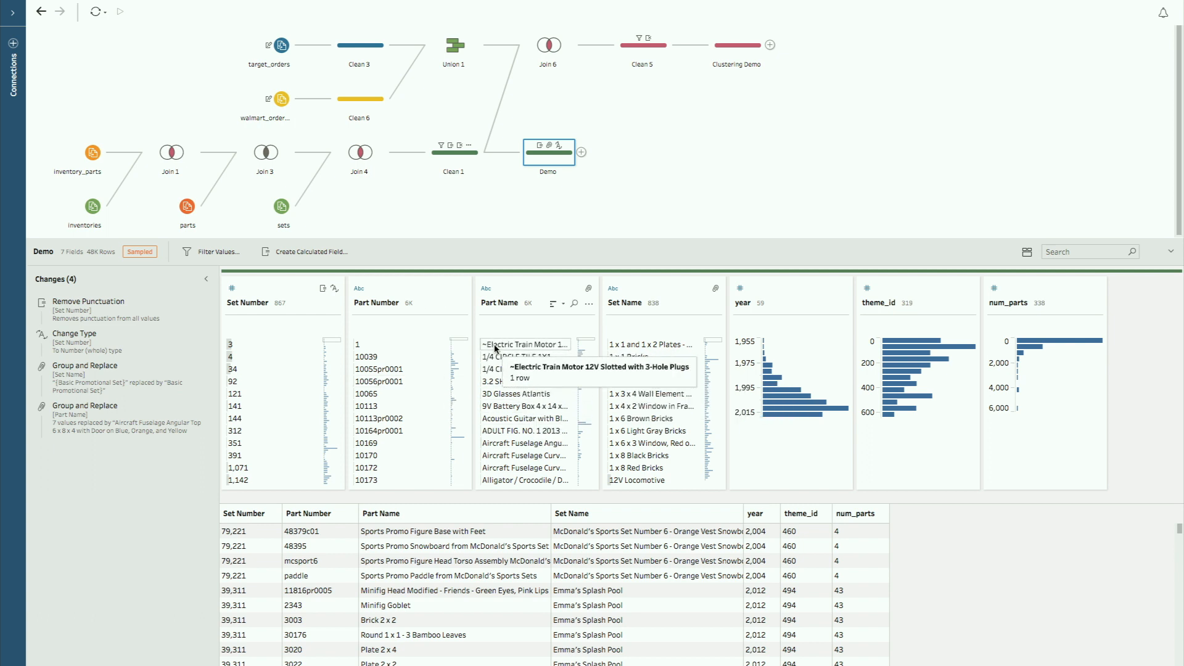
# Edit the Part Name Group and Replace change to add the two remaining Aircraft Fuselage Curved Forward values, excluding the Alligator value from the group.
pyautogui.click(103, 431)
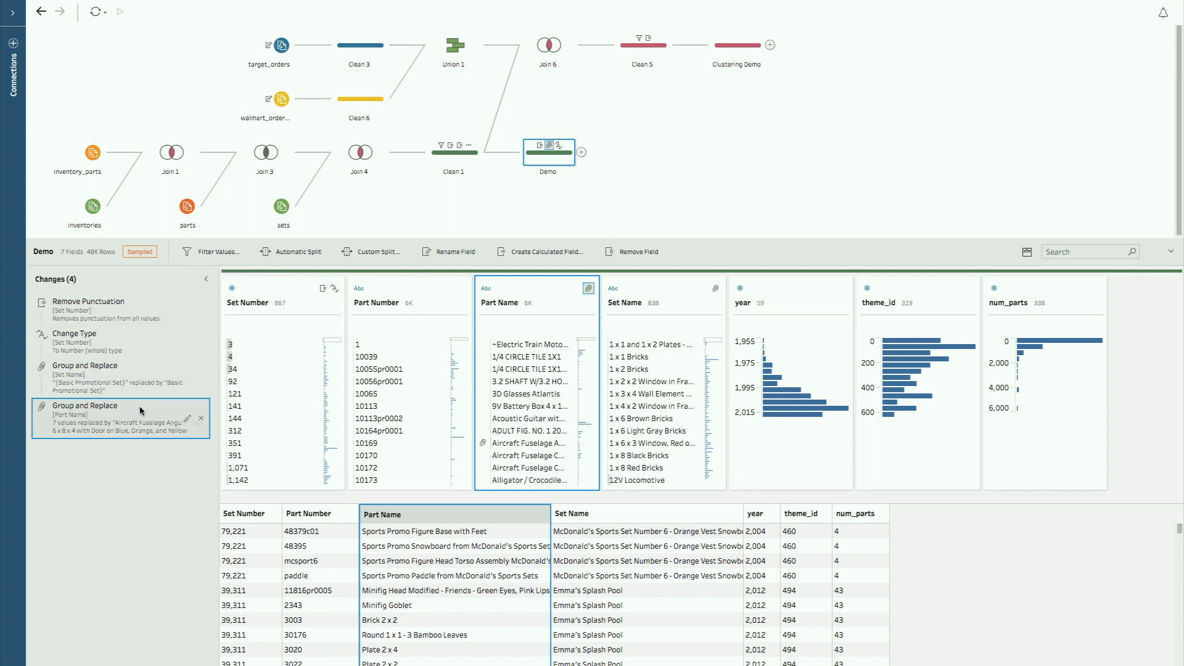
pyautogui.click(187, 419)
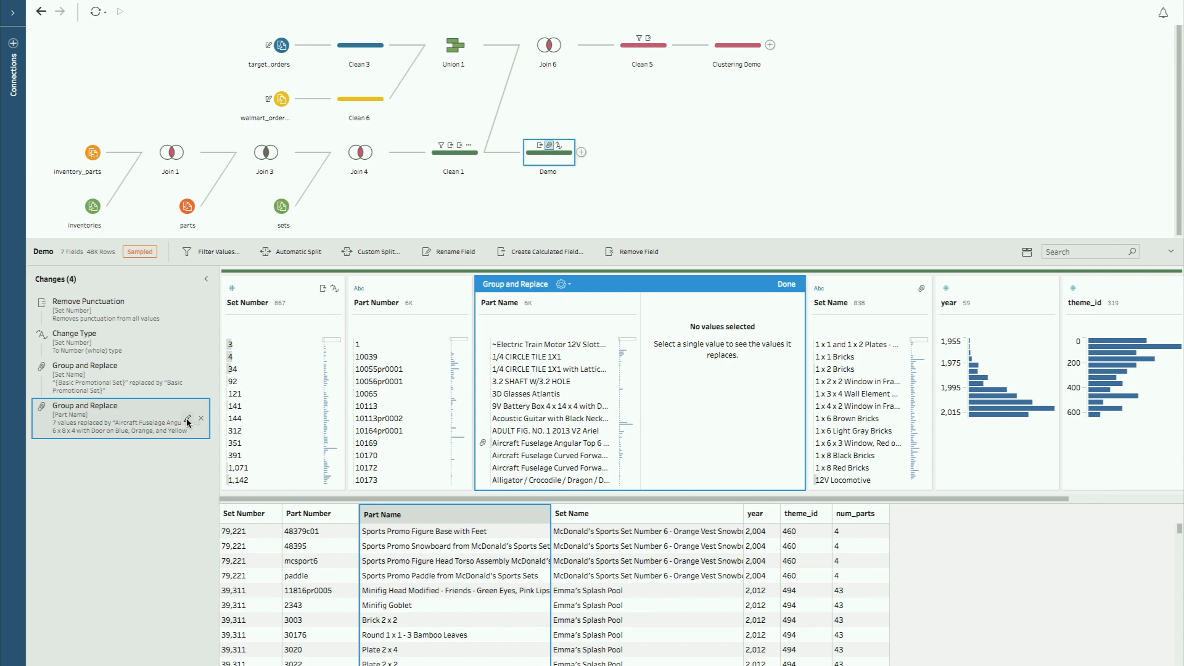
pyautogui.click(519, 444)
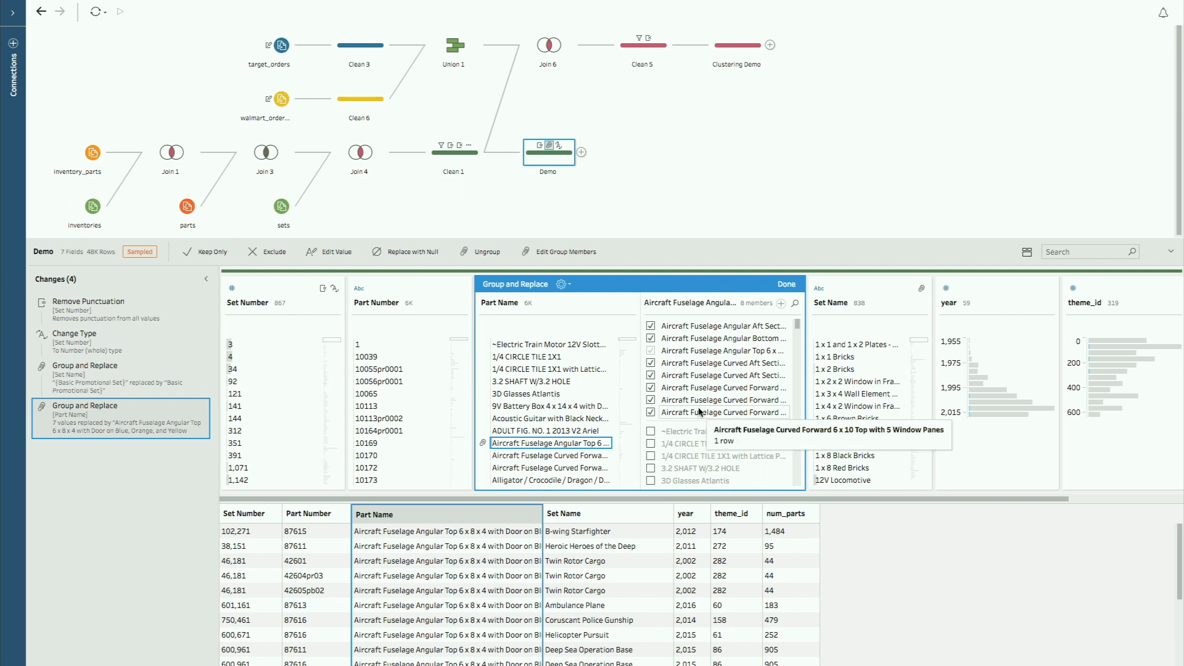
pyautogui.scroll(-5, 700, 412)
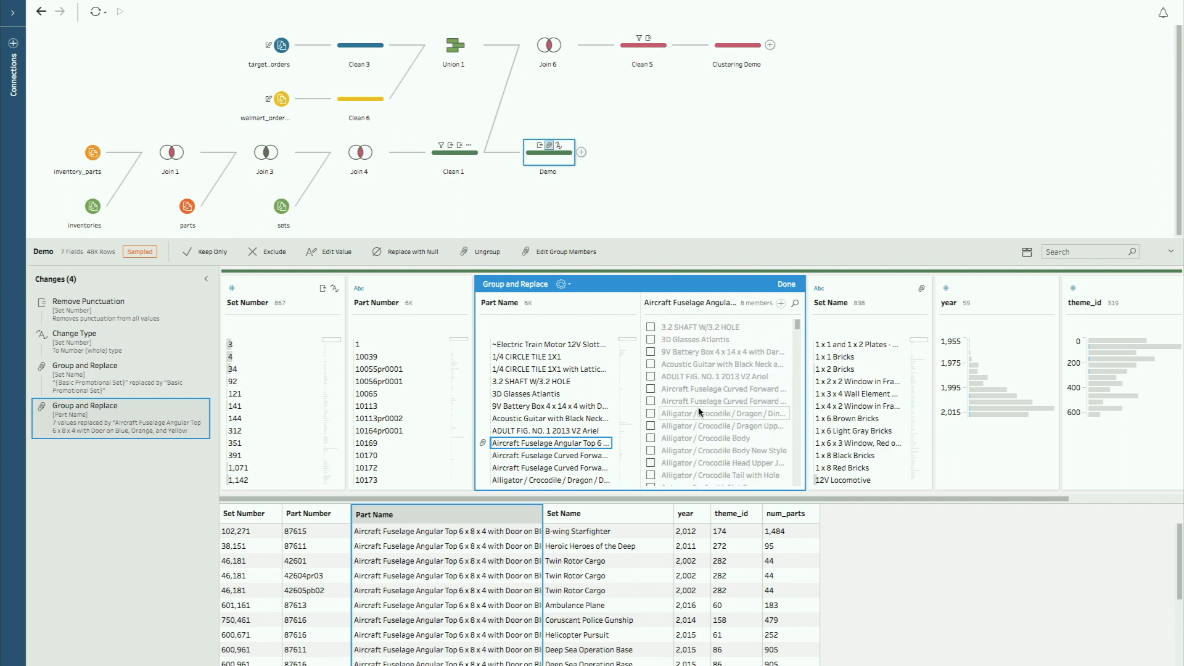
pyautogui.click(650, 400)
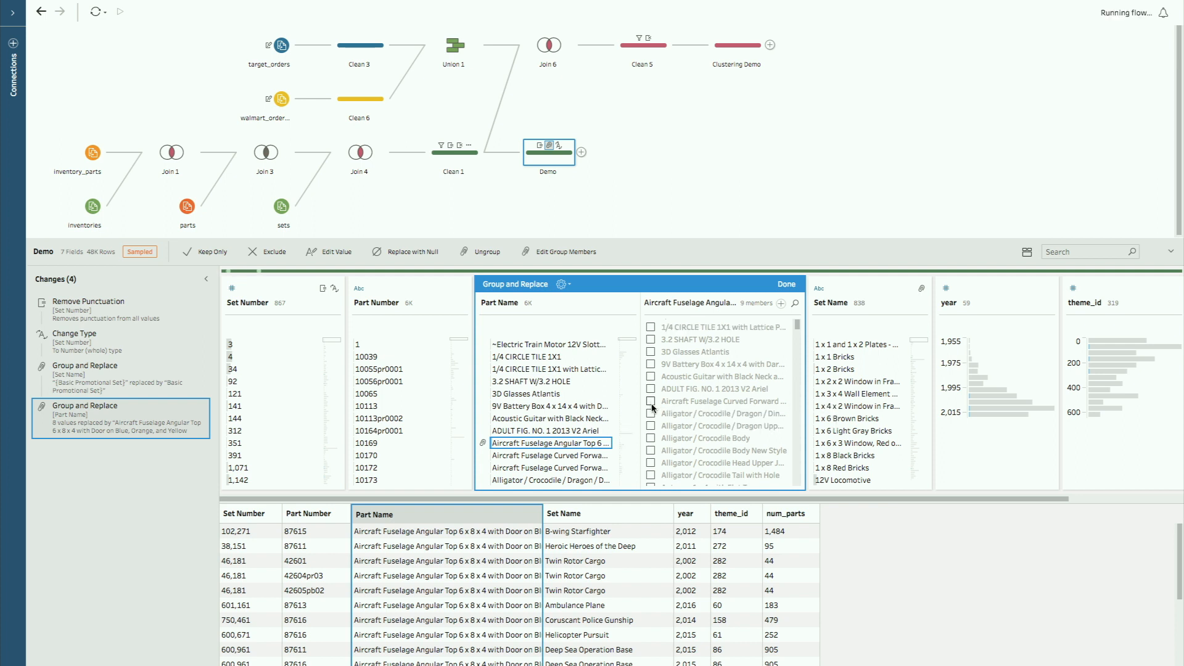
pyautogui.click(651, 402)
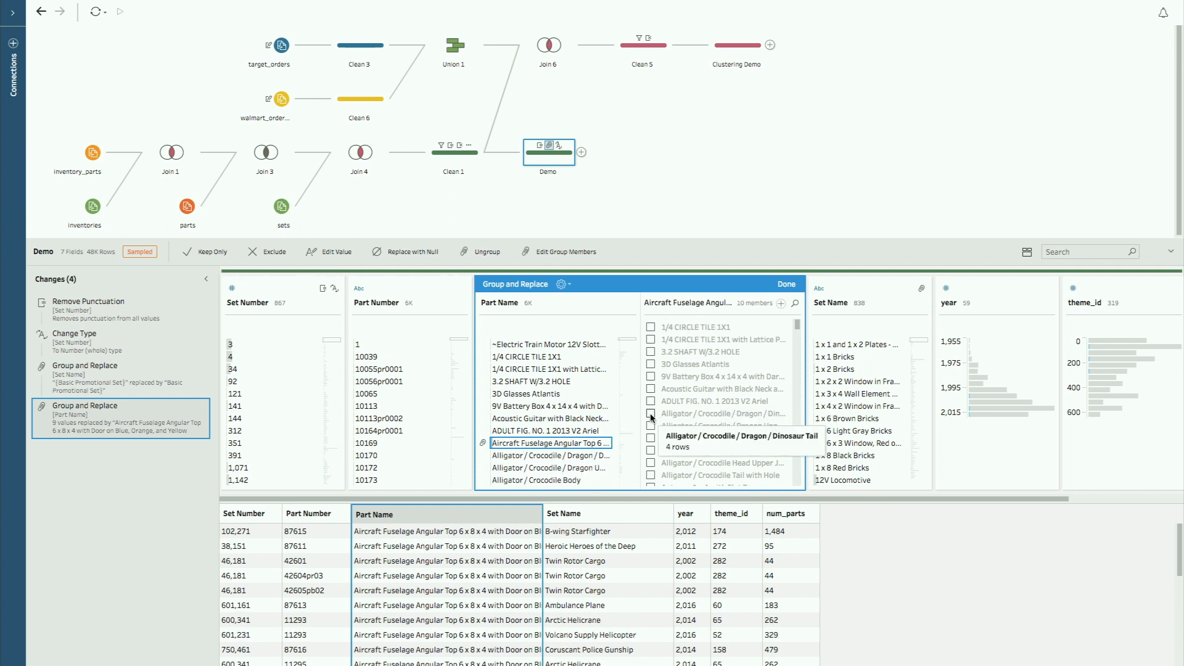
pyautogui.click(651, 414)
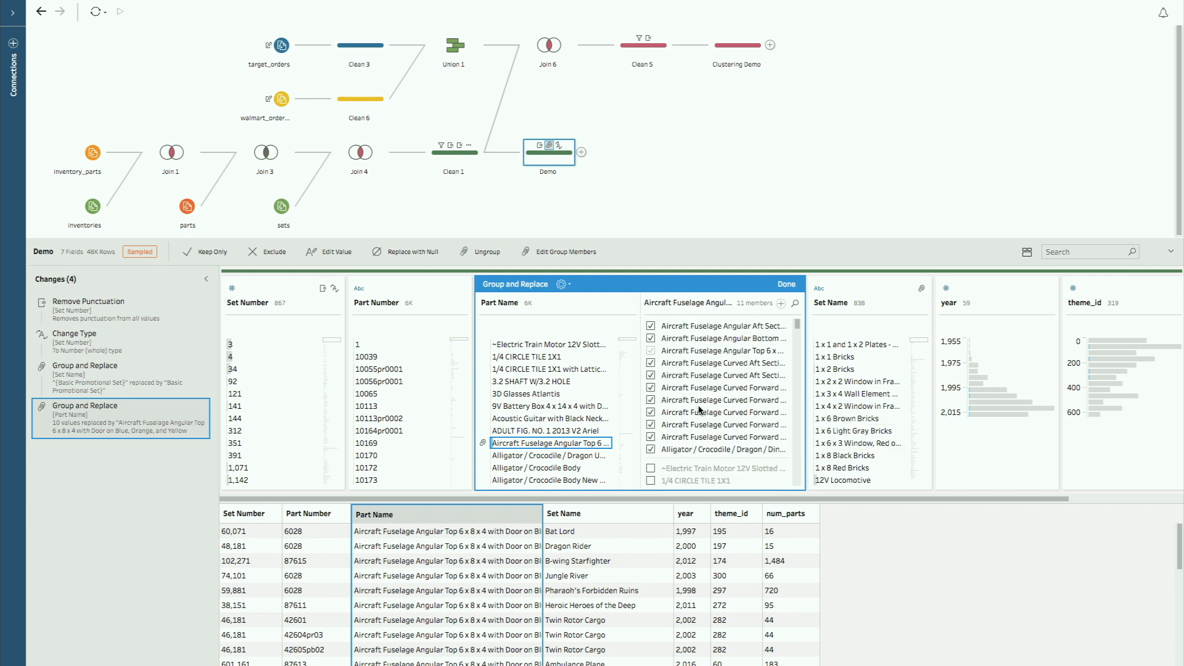
pyautogui.click(651, 450)
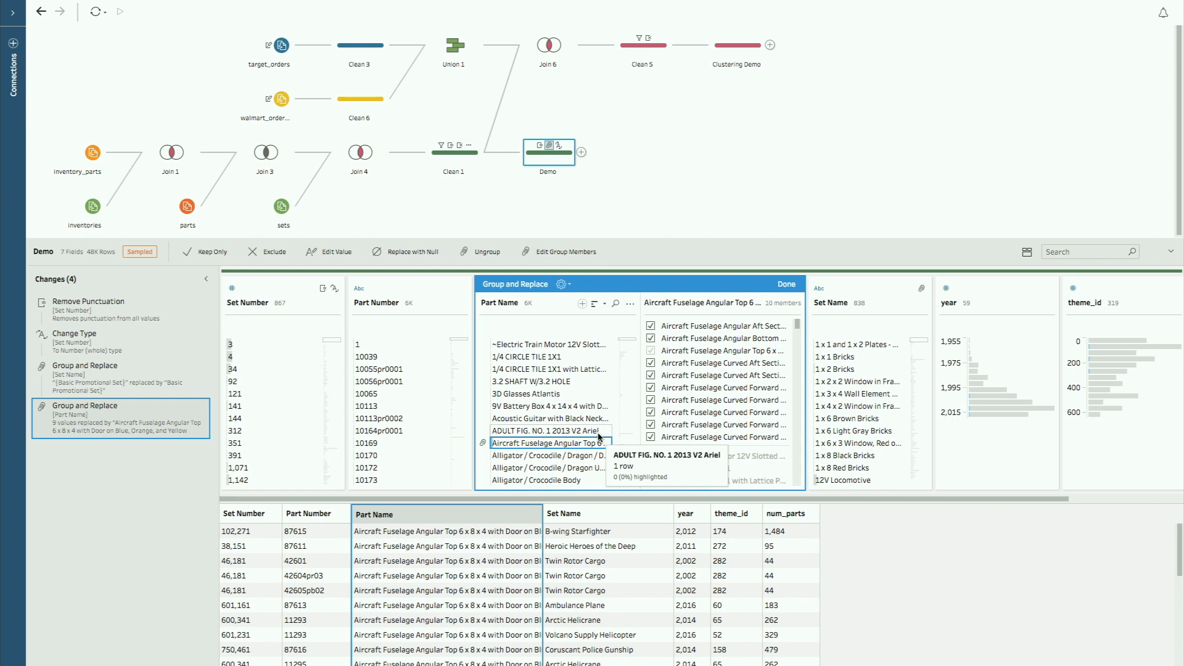
# Group the six Alligator / Crocodile part names under "Alligator / Crocodile / Dragon / Dinosaur Tail" in the same change and finish editing it.
pyautogui.scroll(-4, 559, 389)
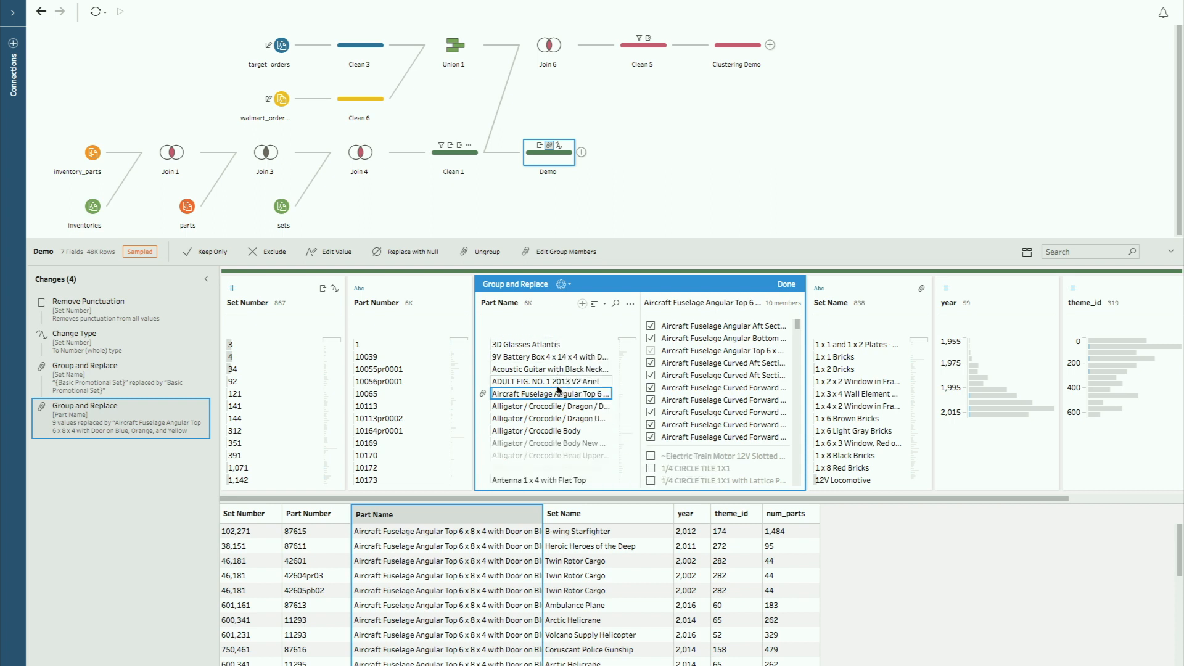
pyautogui.scroll(2, 558, 390)
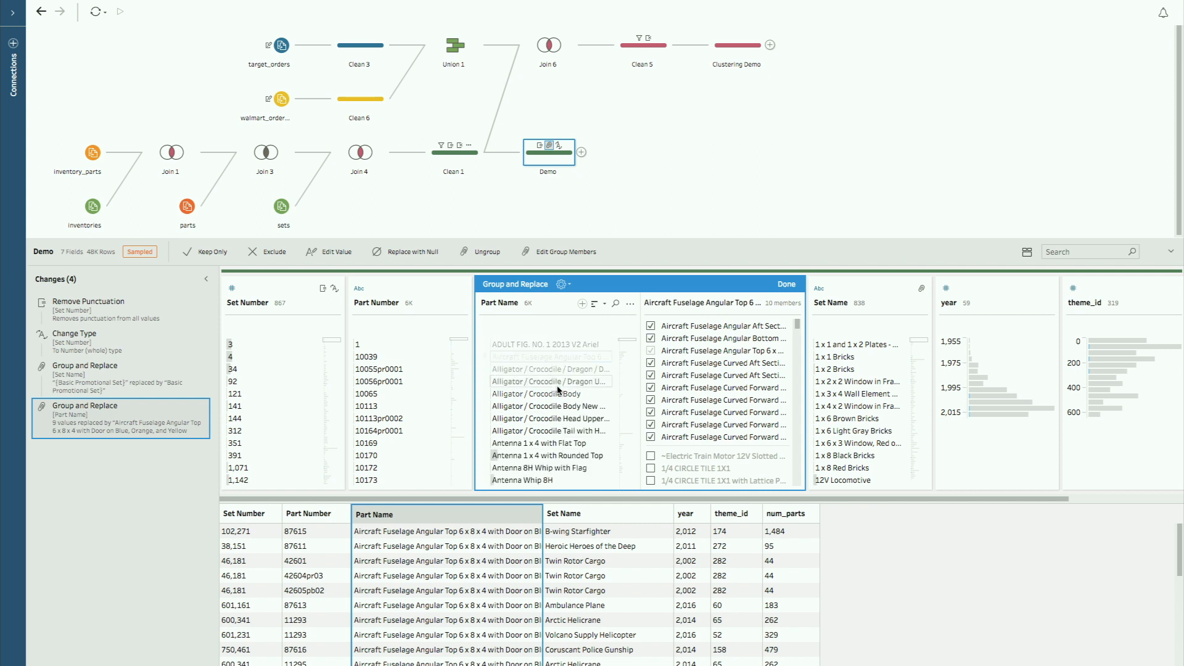
pyautogui.click(537, 370)
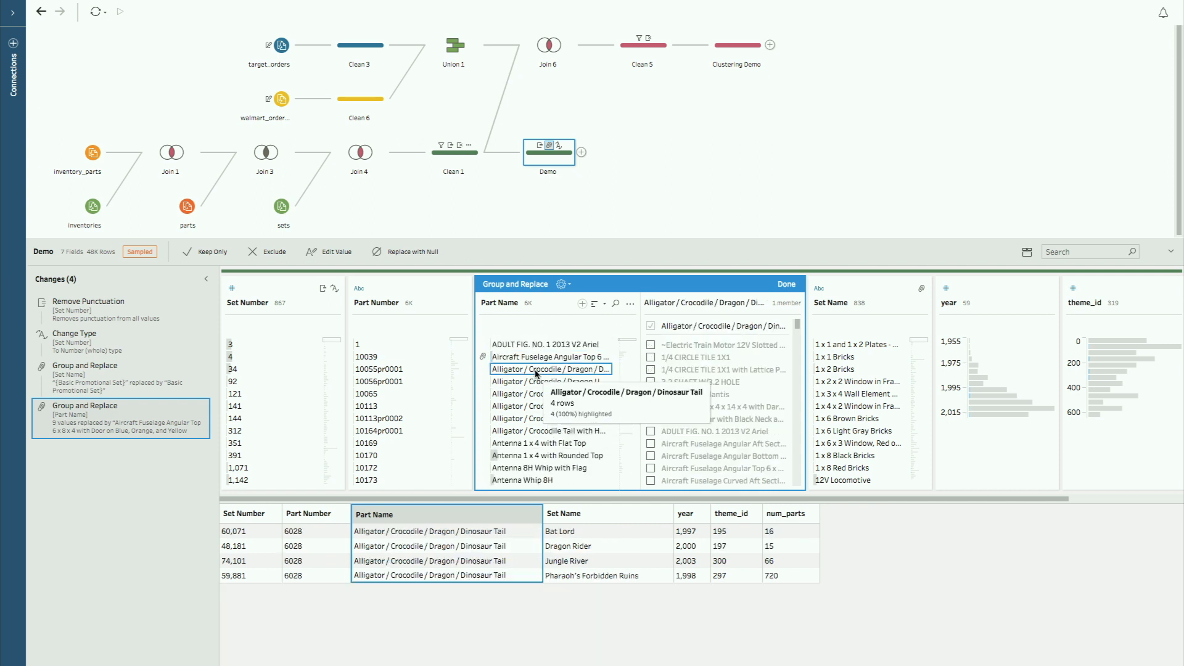
pyautogui.hotkey('shift', 'Down')
pyautogui.hotkey('shift', 'Down')
pyautogui.hotkey('shift', 'Down')
pyautogui.hotkey('shift', 'Down')
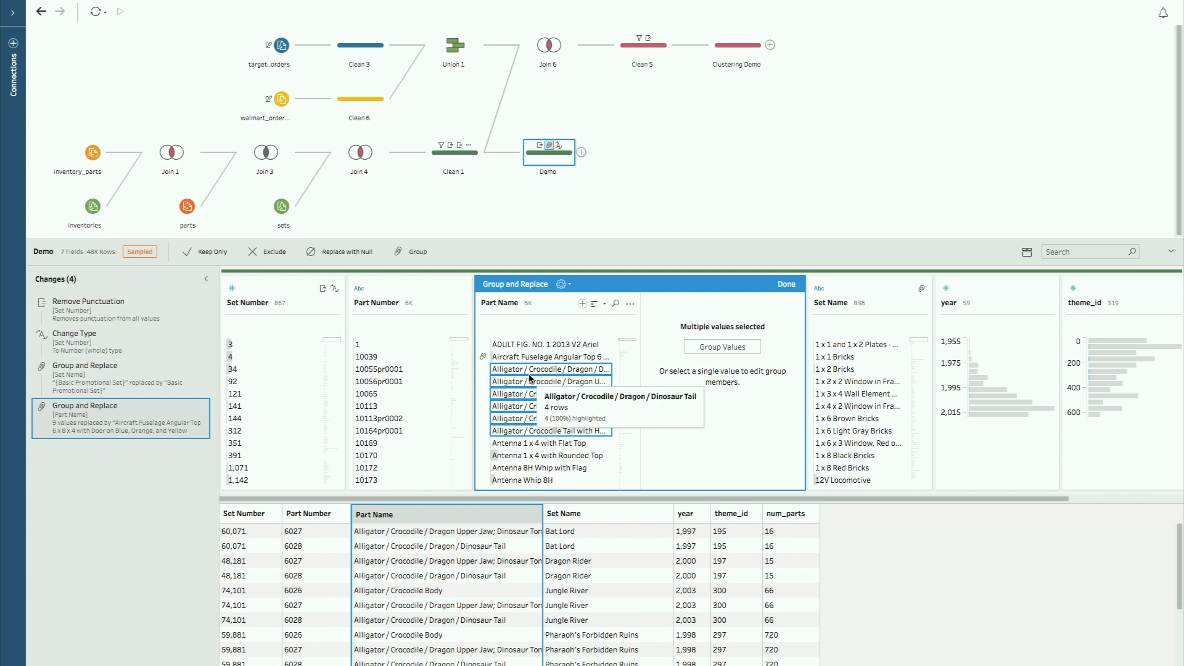
pyautogui.rightClick(529, 377)
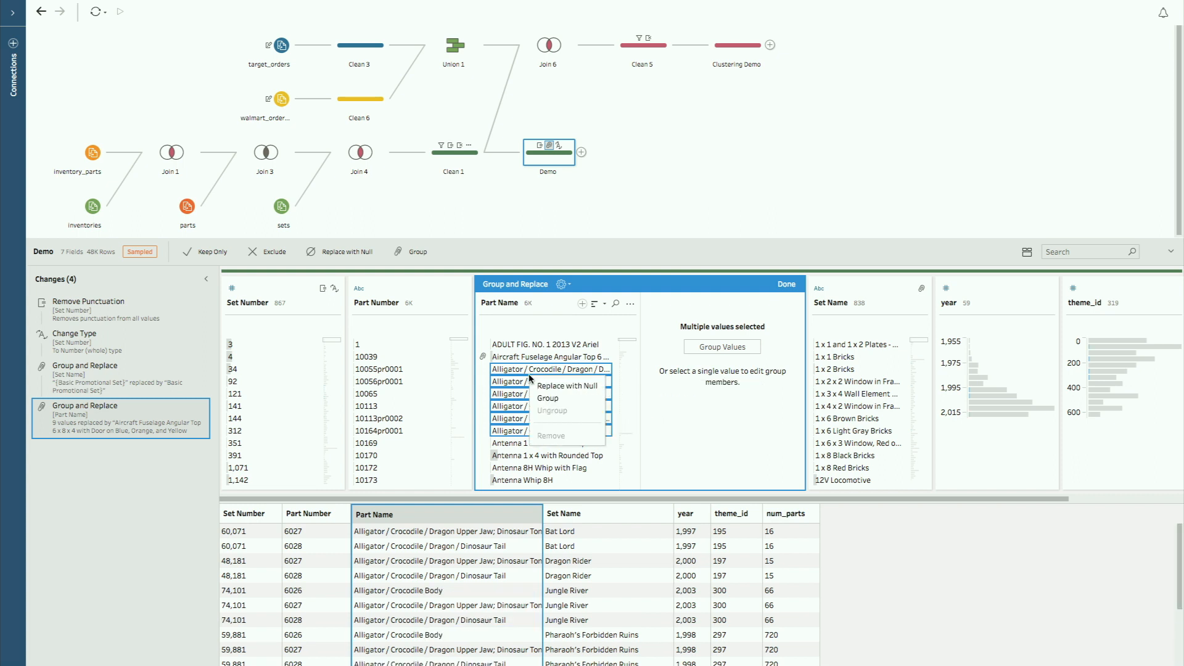
pyautogui.click(549, 398)
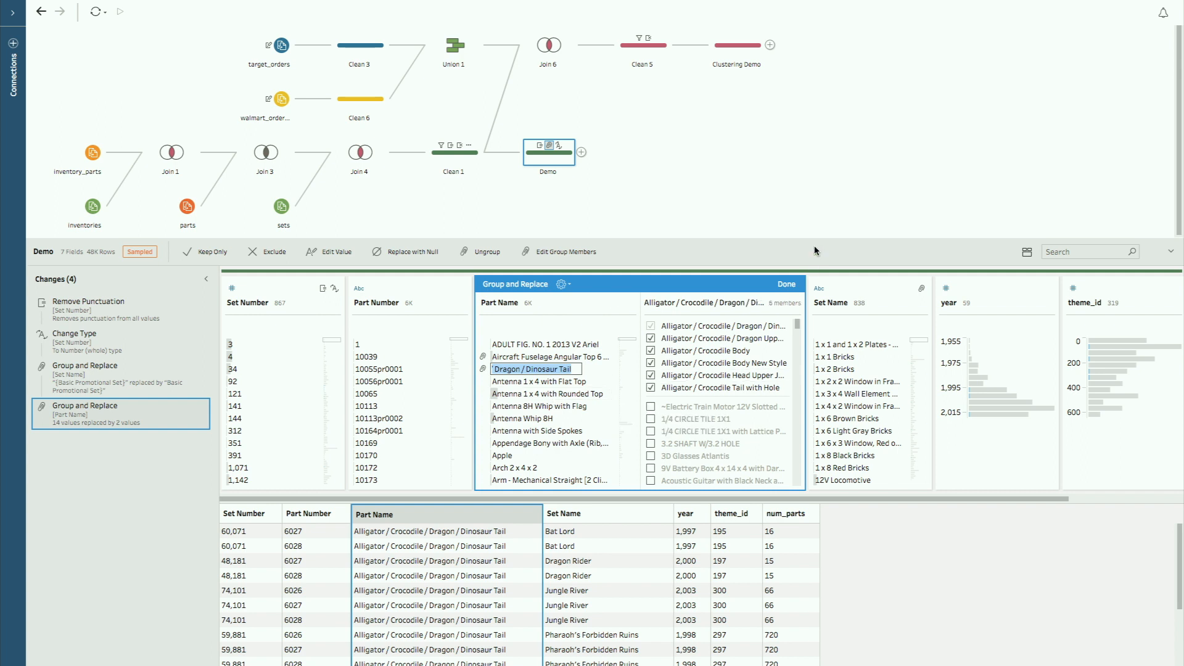
pyautogui.click(786, 284)
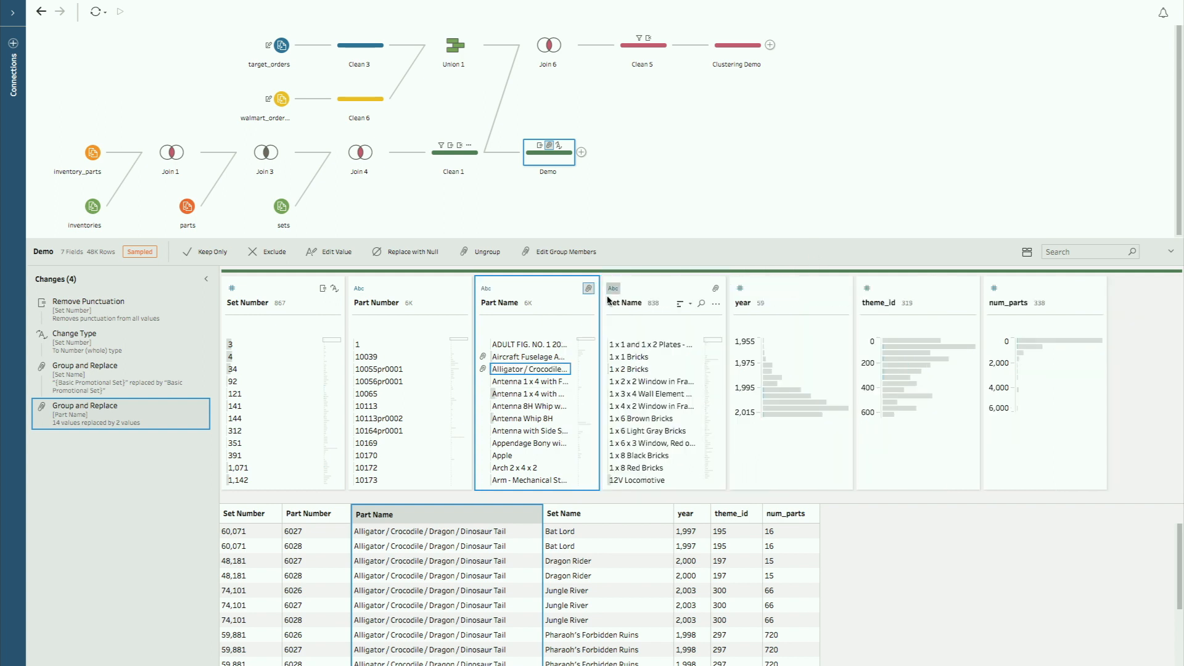
# Add a new Group and Replace change with manual selection to the Part Name field.
pyautogui.click(589, 305)
pyautogui.moveTo(623, 335)
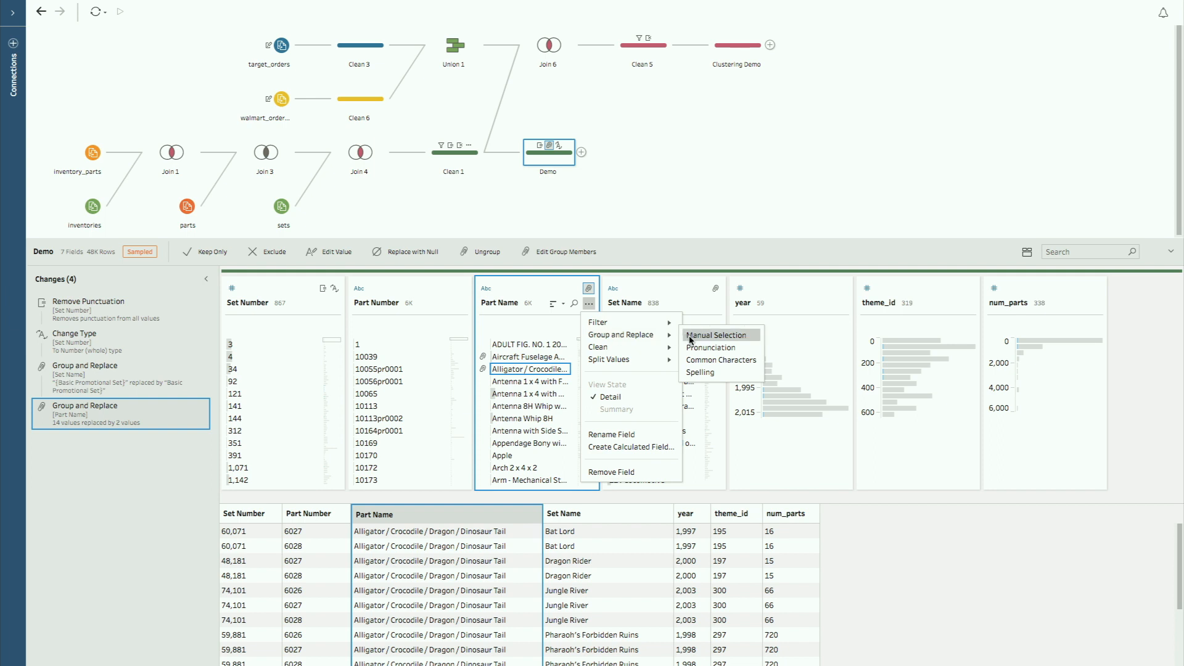
pyautogui.click(716, 335)
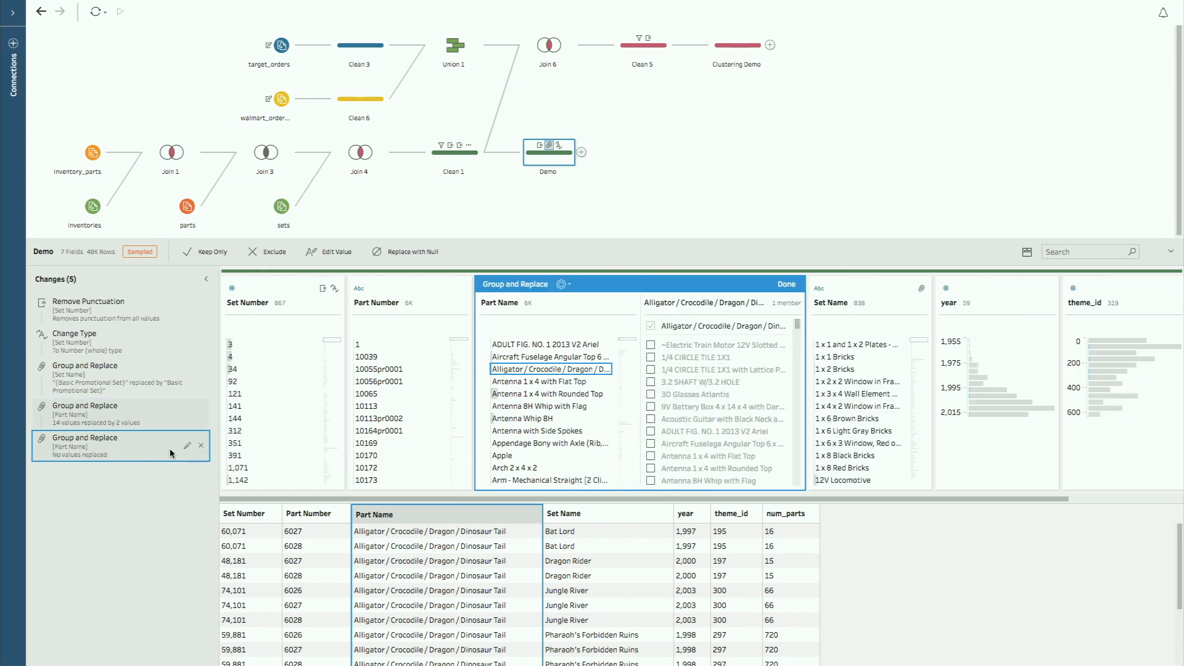
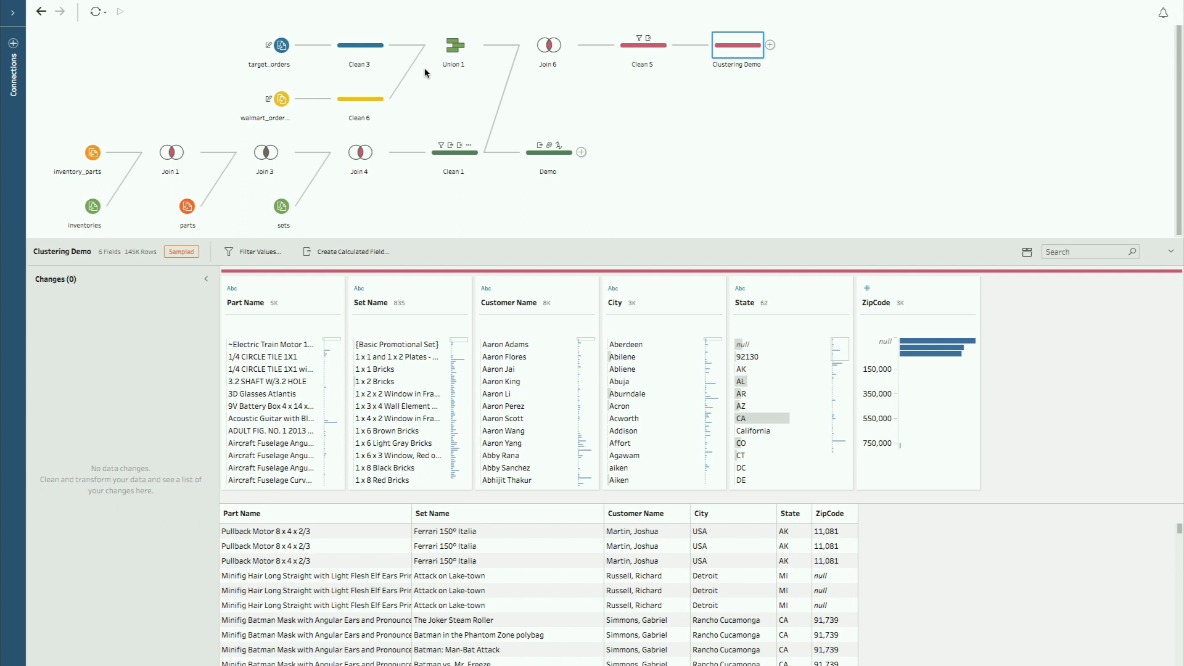
# Compare the Customer Name formats in the Clean 3 and Clean 6 steps.
pyautogui.click(370, 54)
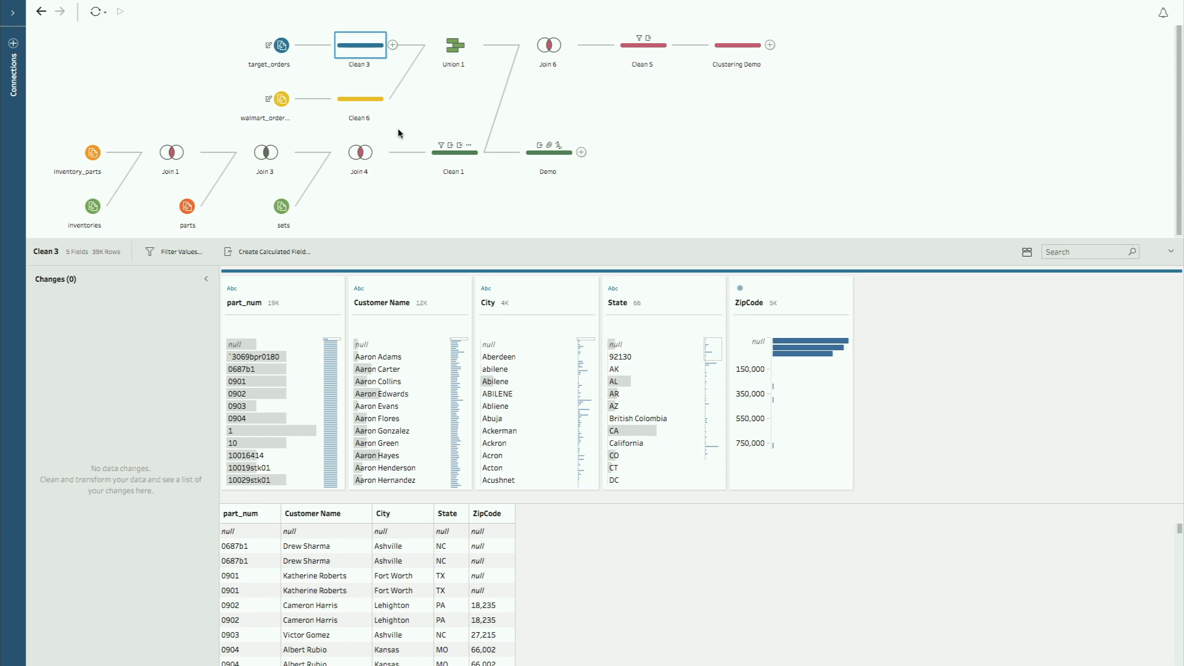
pyautogui.click(372, 109)
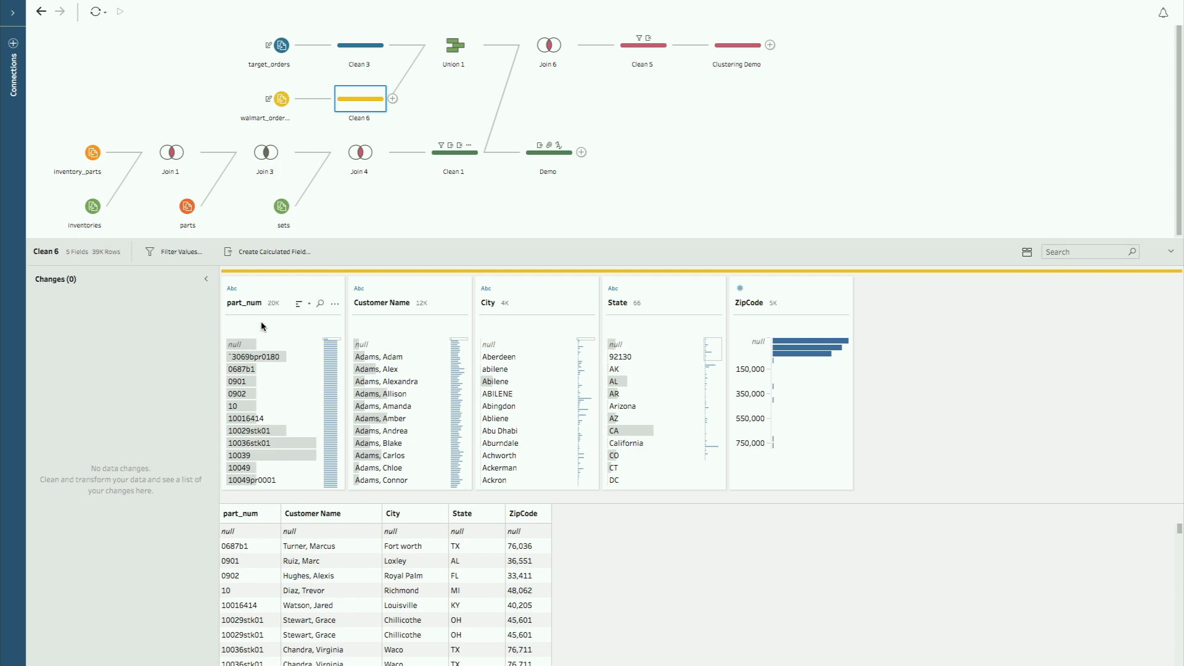
pyautogui.click(397, 358)
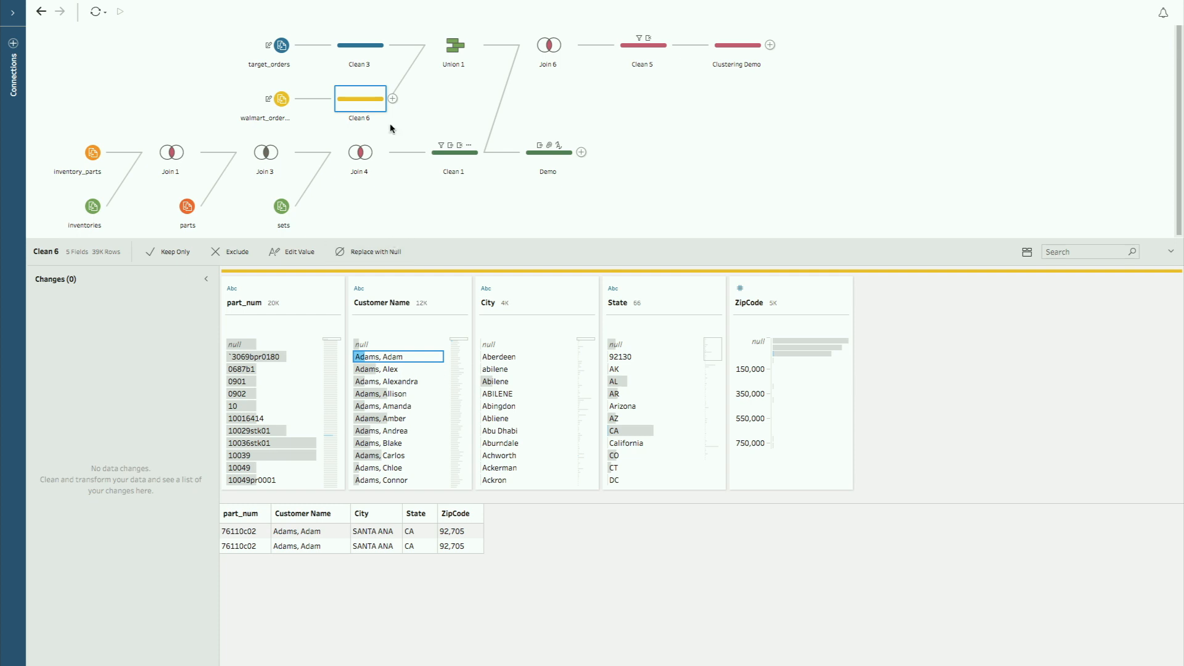
pyautogui.click(362, 59)
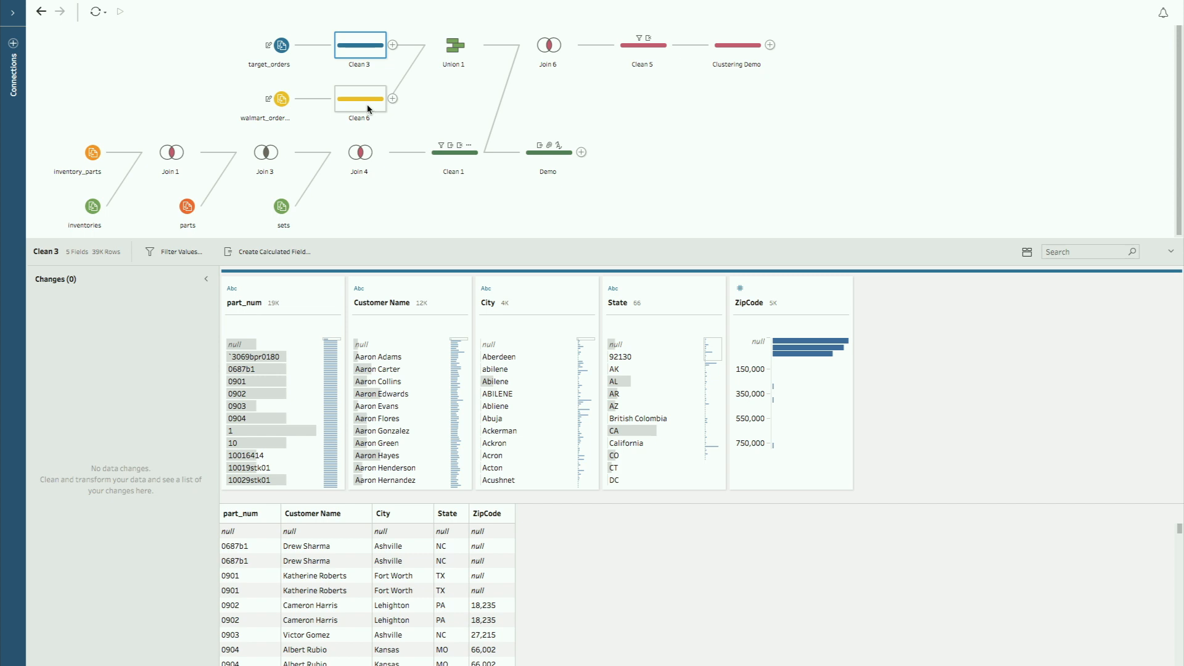
# Group and replace the Customer Name values in the Clustering Demo step by common characters.
pyautogui.click(730, 55)
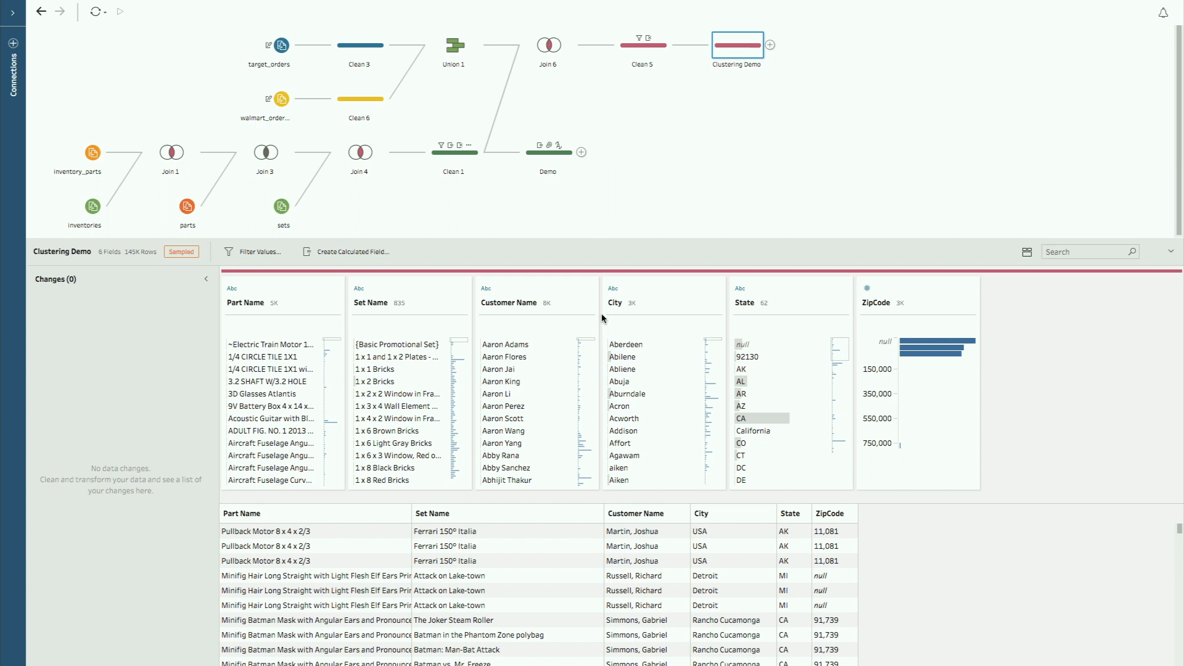
pyautogui.moveTo(589, 309)
pyautogui.click(589, 307)
pyautogui.moveTo(603, 334)
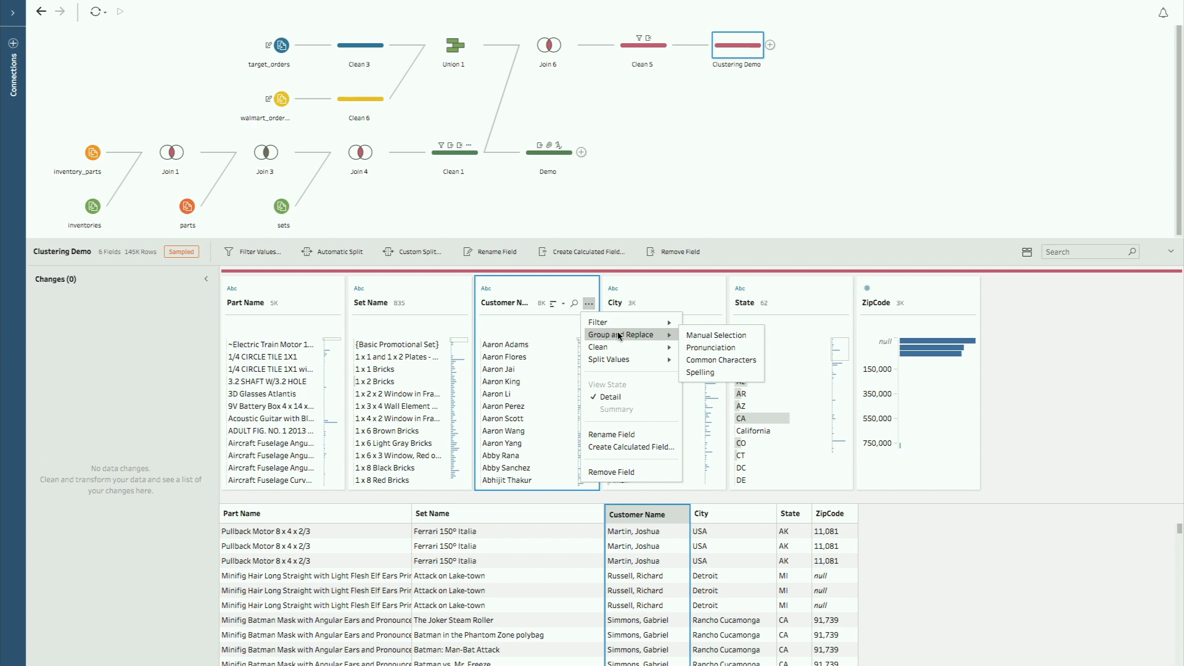
pyautogui.click(704, 360)
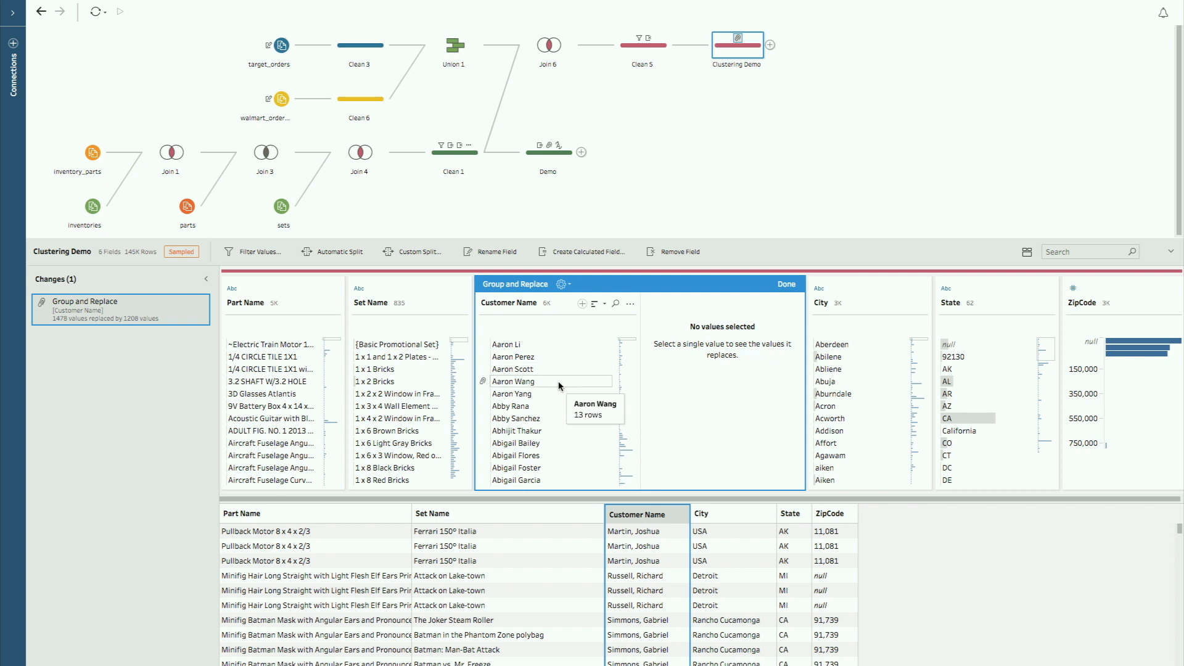
# Review the members of several grouped customer names in the Group and Replace change and finish editing it.
pyautogui.click(560, 381)
pyautogui.scroll(-1, 559, 386)
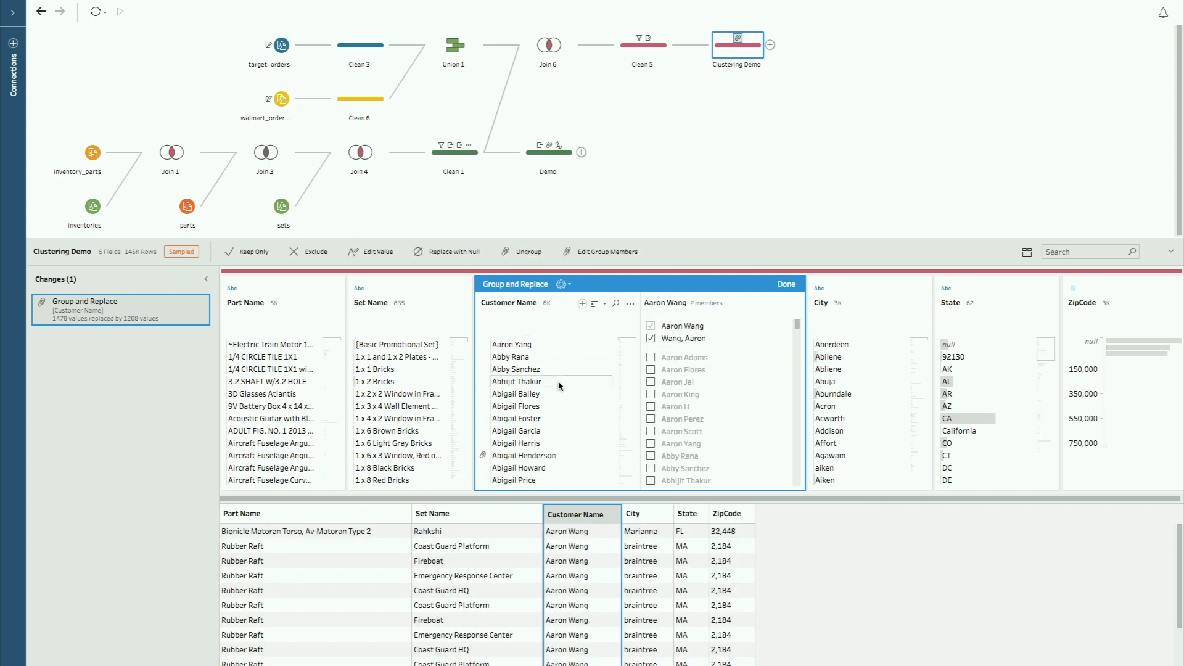
pyautogui.scroll(-2, 549, 445)
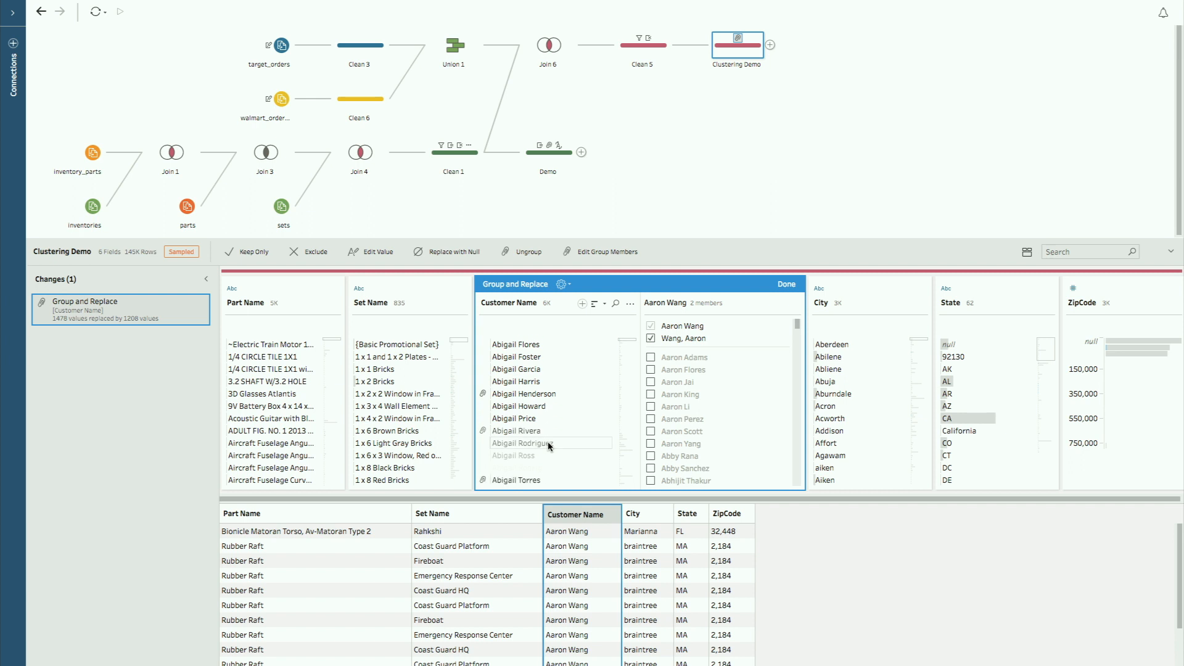
pyautogui.scroll(-4, 548, 432)
pyautogui.scroll(-2, 547, 413)
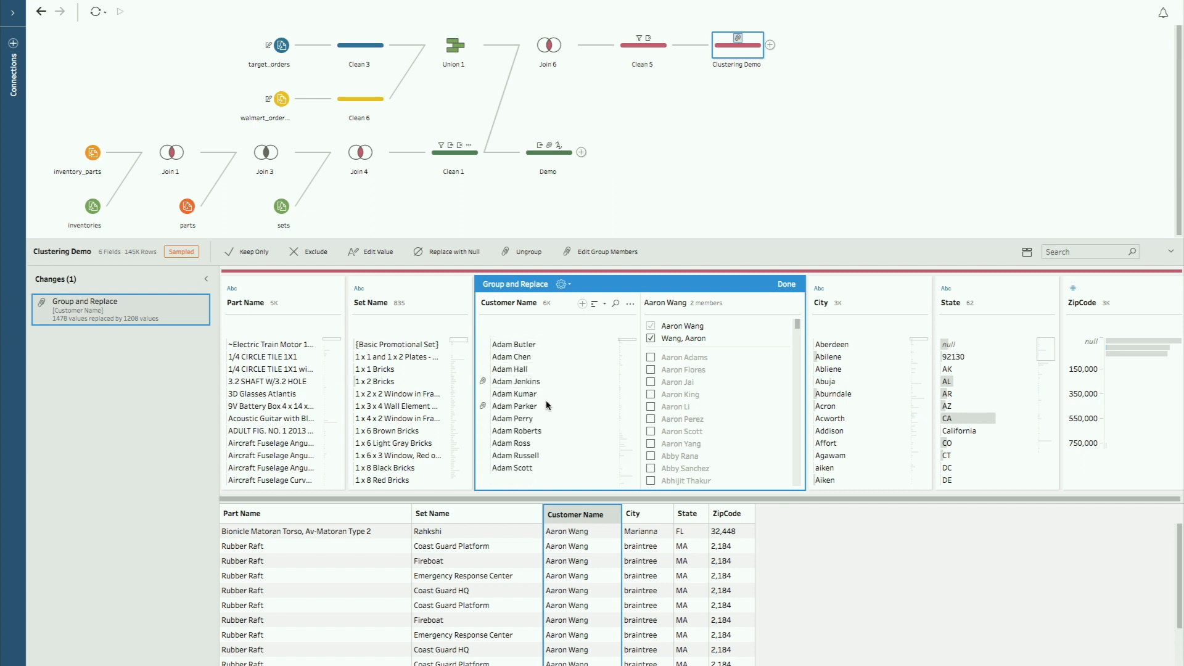
pyautogui.scroll(-2, 547, 405)
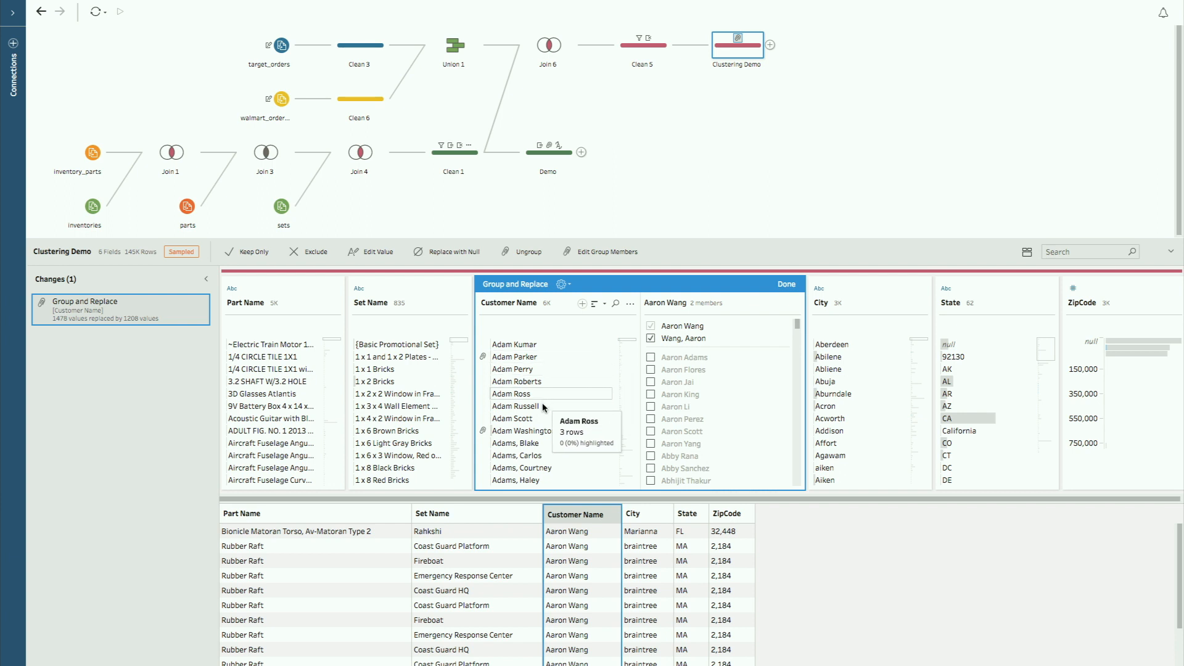
pyautogui.click(592, 356)
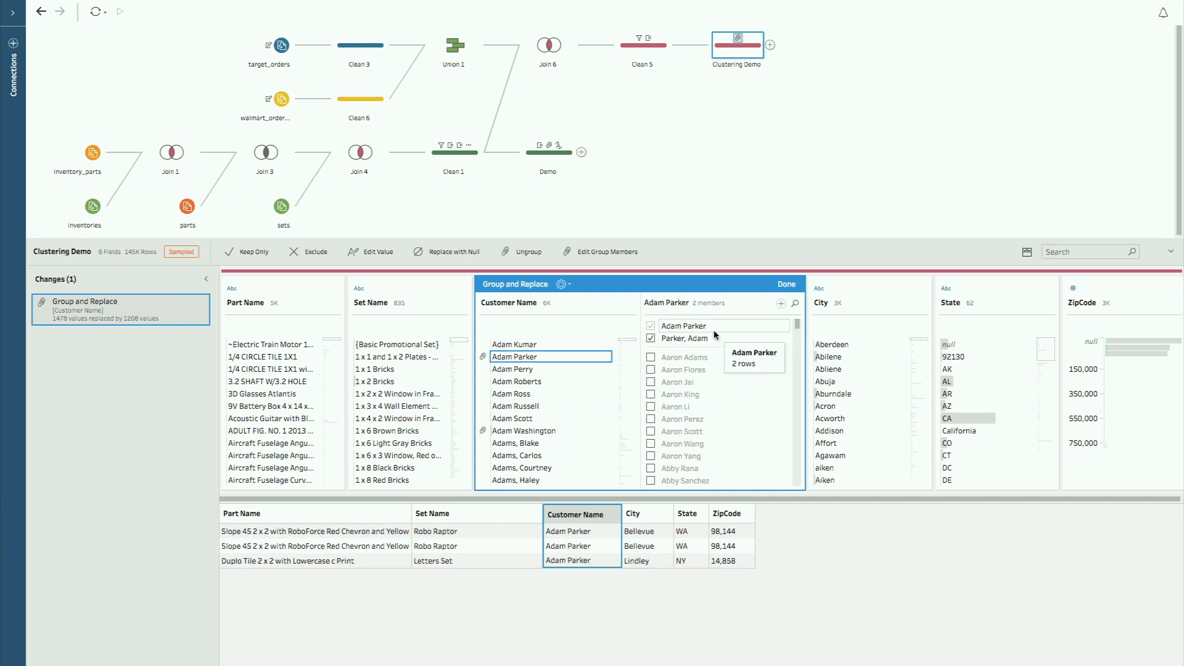
pyautogui.scroll(3, 586, 376)
pyautogui.scroll(-2, 587, 368)
pyautogui.scroll(-3, 586, 368)
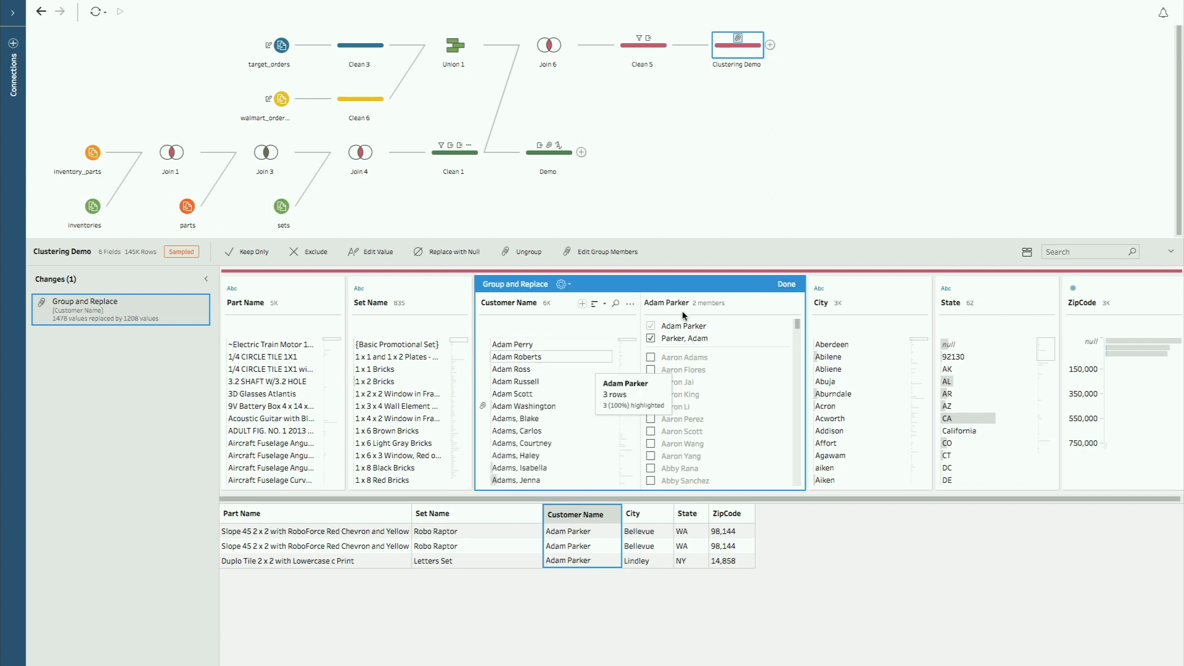
pyautogui.click(787, 284)
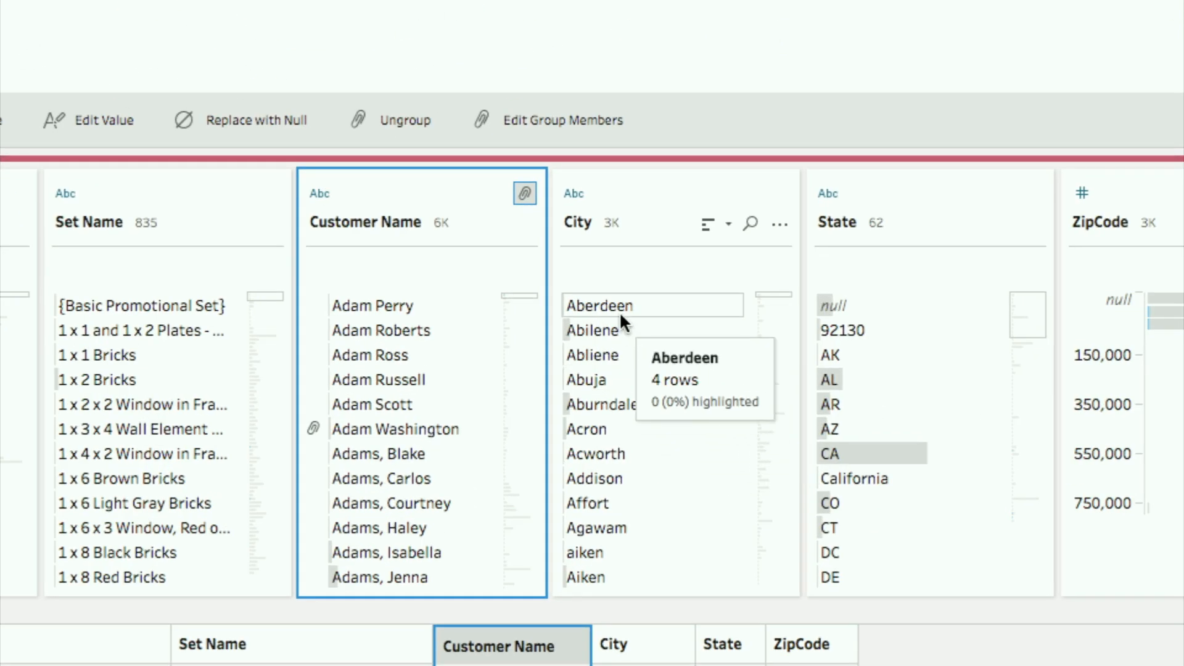
# Look at the first City values, Aberdeen and Abilene, and switch to Google in the browser to search for "abliene".
pyautogui.click(619, 312)
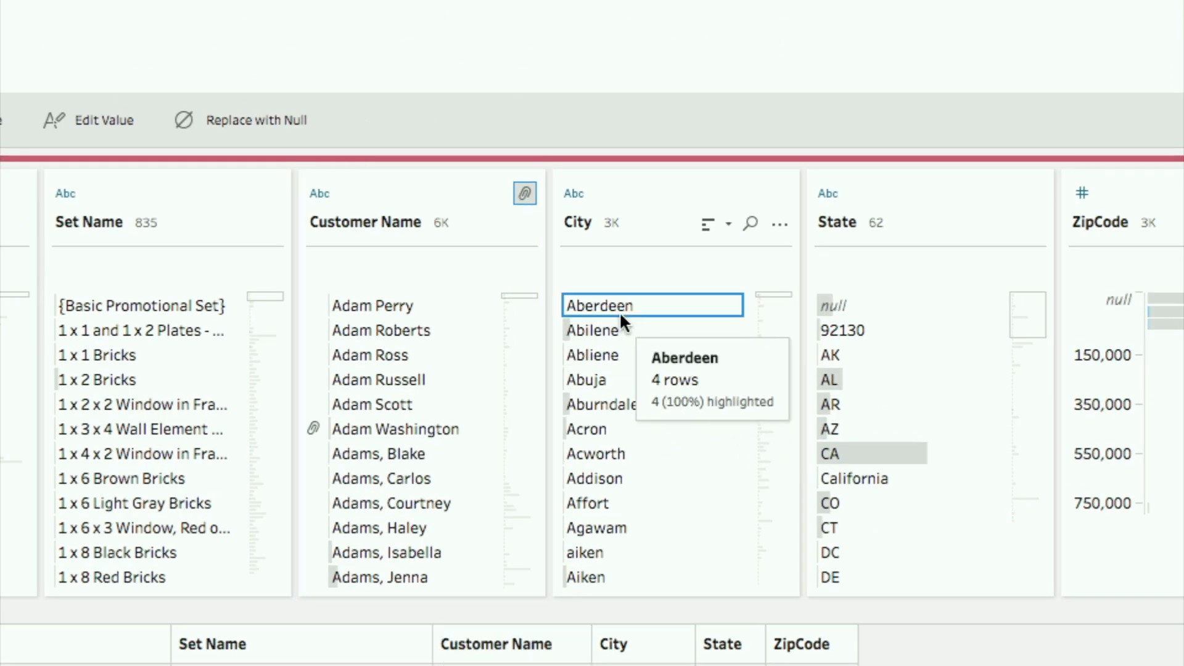
pyautogui.click(617, 325)
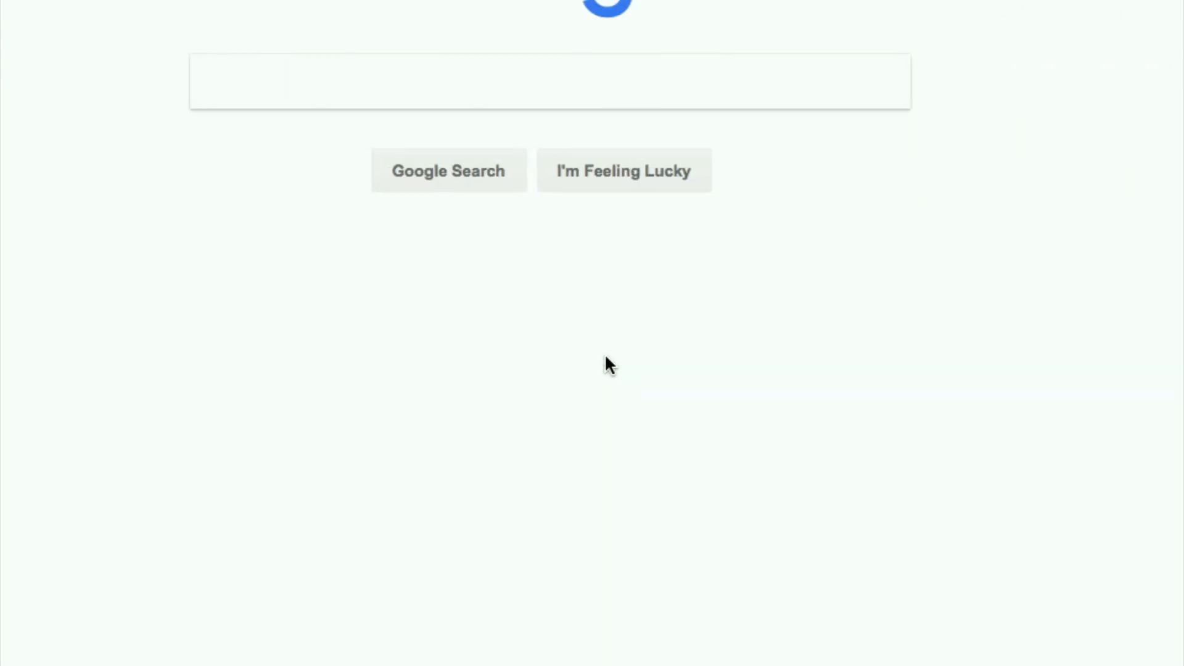
pyautogui.write('abliene')
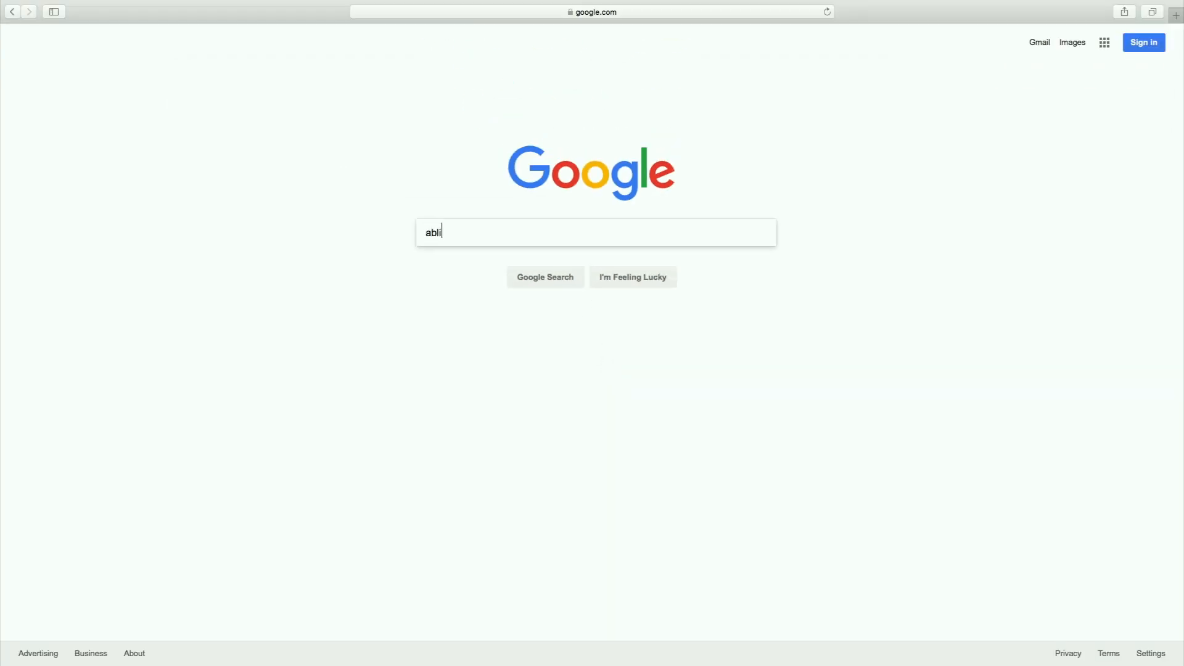
pyautogui.press('Return')
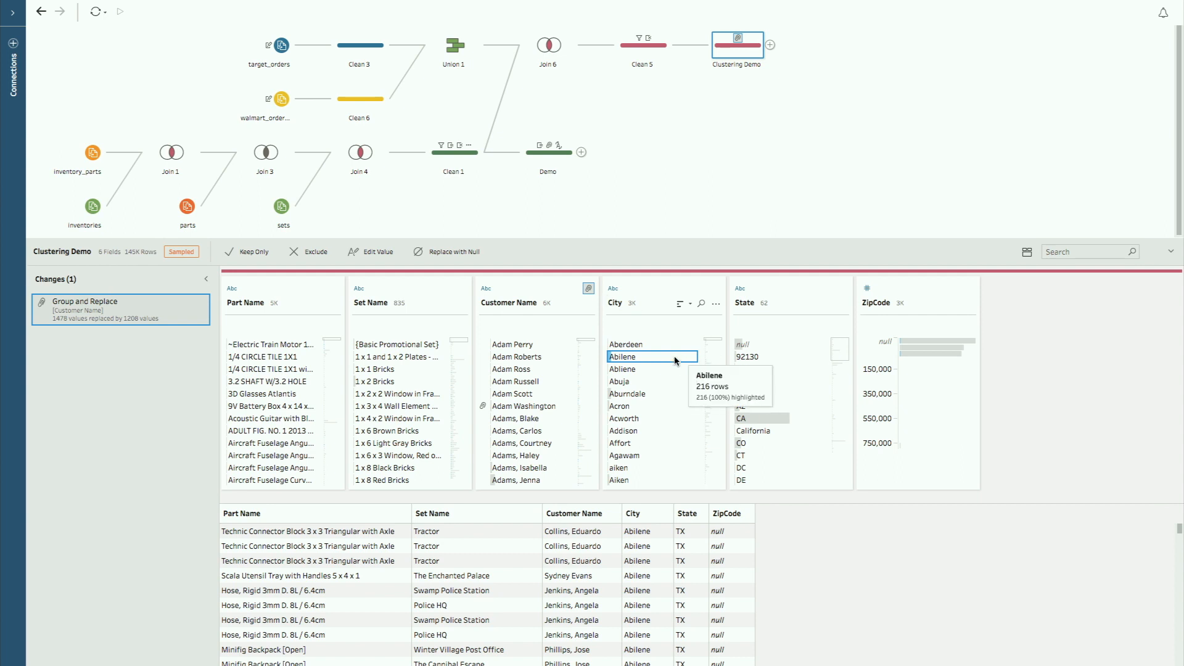
# Try correcting the City value Abliene to Abilene manually, and remove the resulting City change from the step.
pyautogui.moveTo(635, 376)
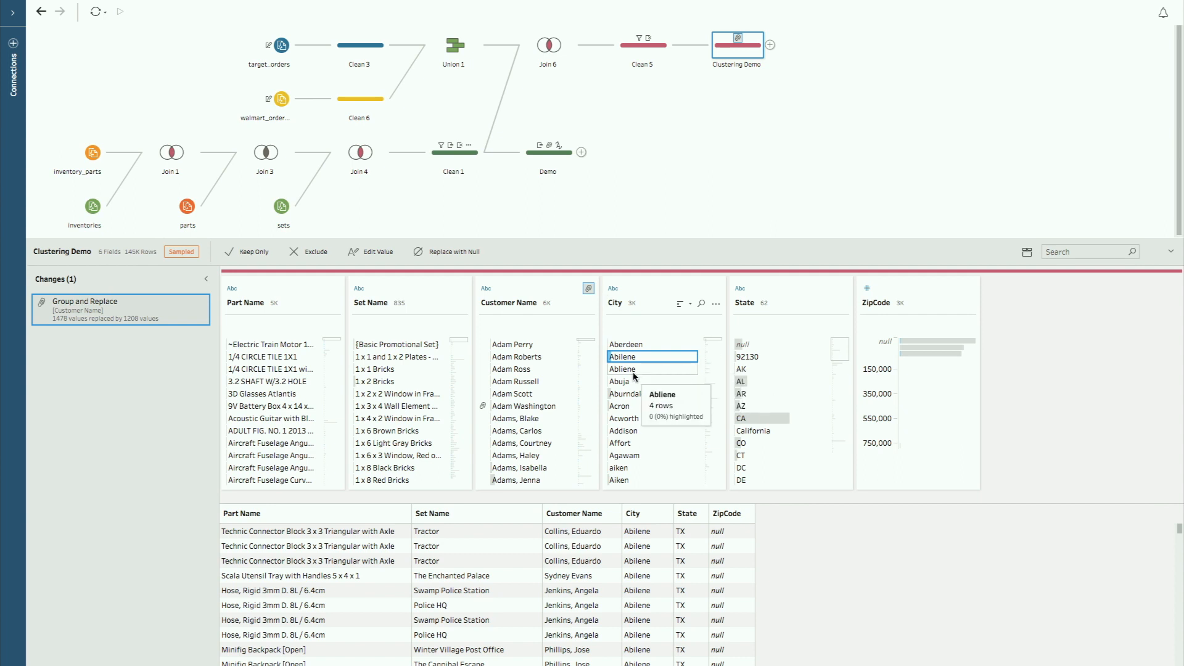
pyautogui.click(634, 372)
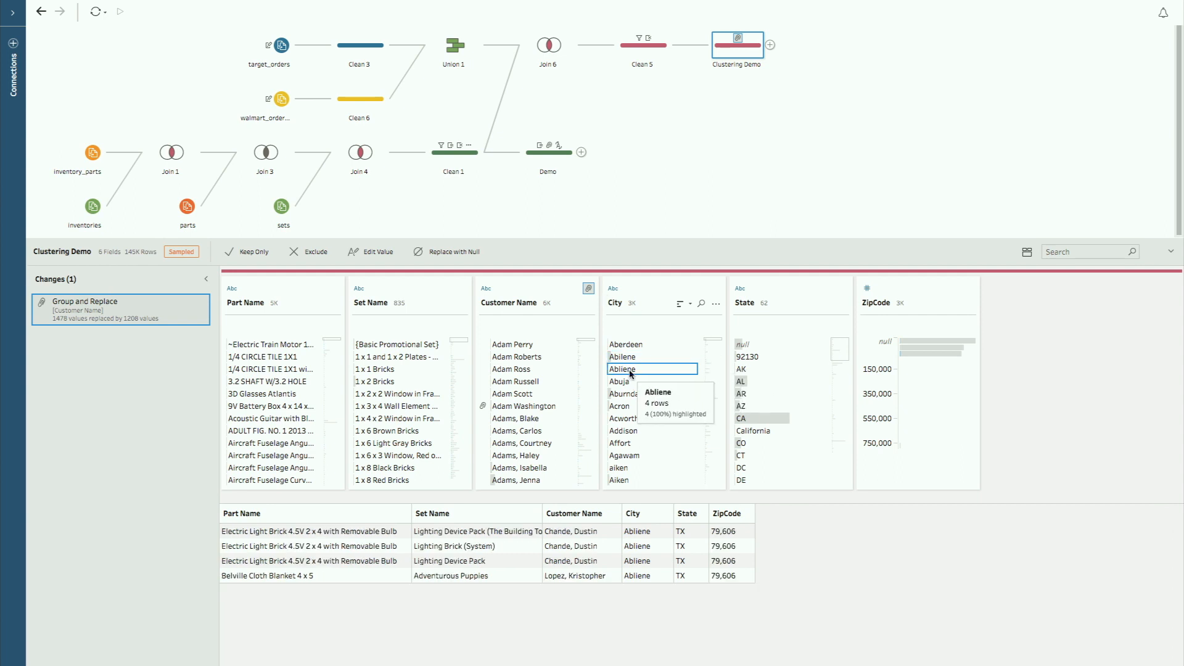
pyautogui.doubleClick(631, 373)
pyautogui.click(626, 369)
pyautogui.press('BackSpace')
pyautogui.press('BackSpace')
pyautogui.write('il')
pyautogui.press('Return')
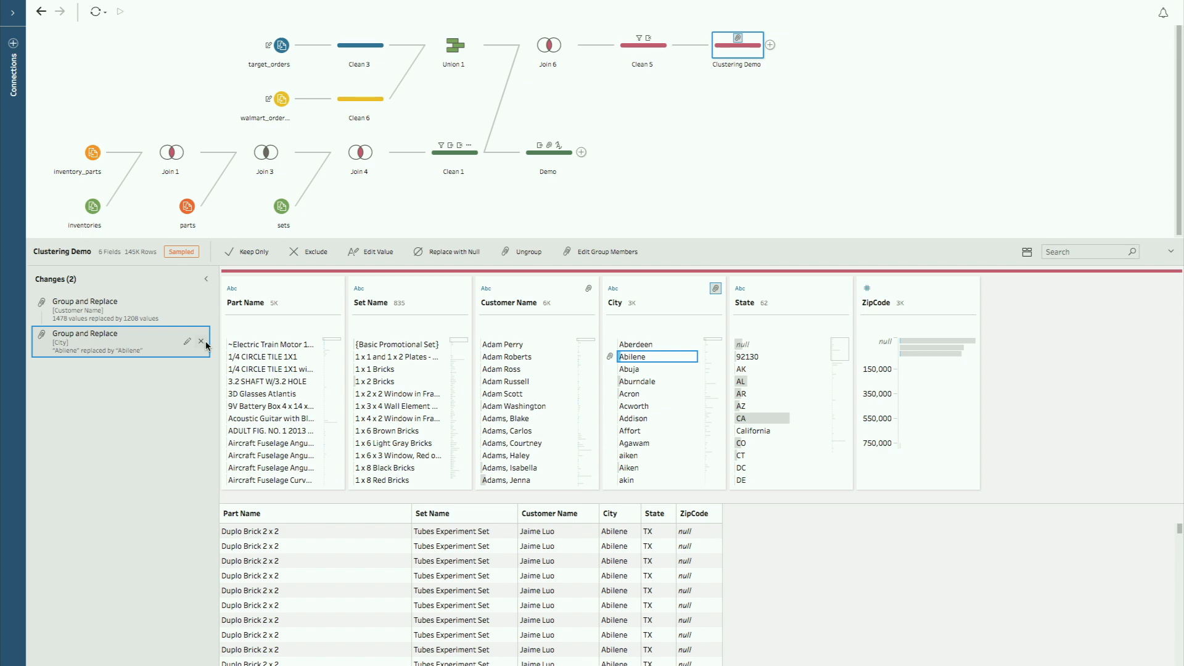
pyautogui.click(201, 341)
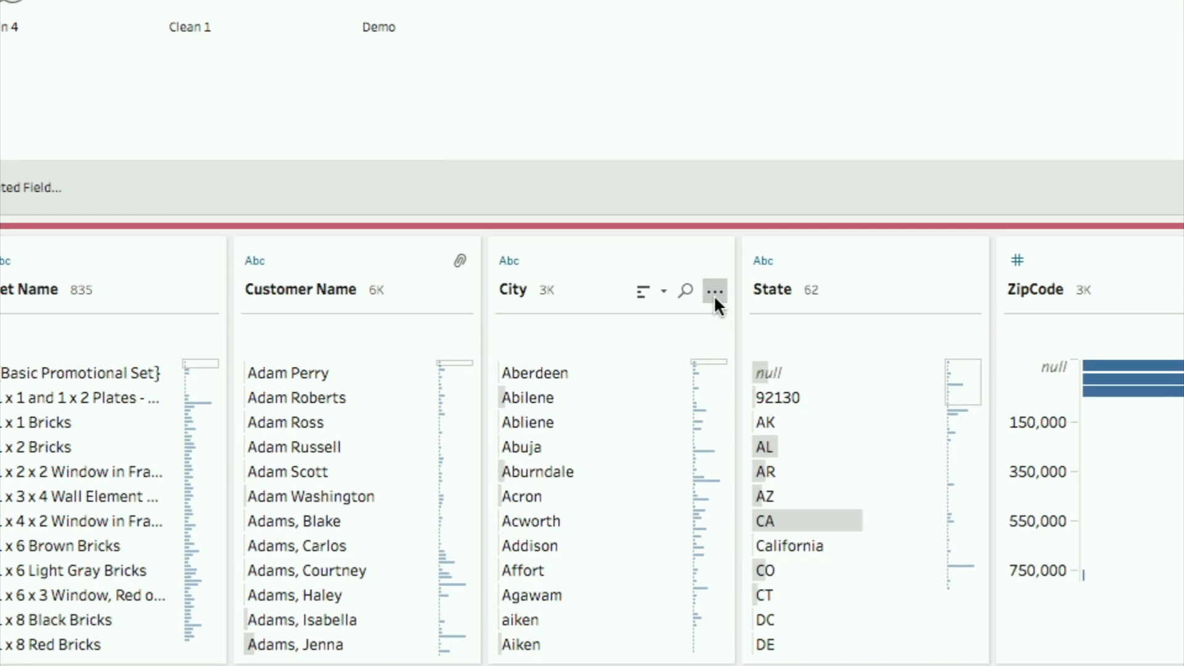
# Group and replace the City values by spelling.
pyautogui.click(715, 291)
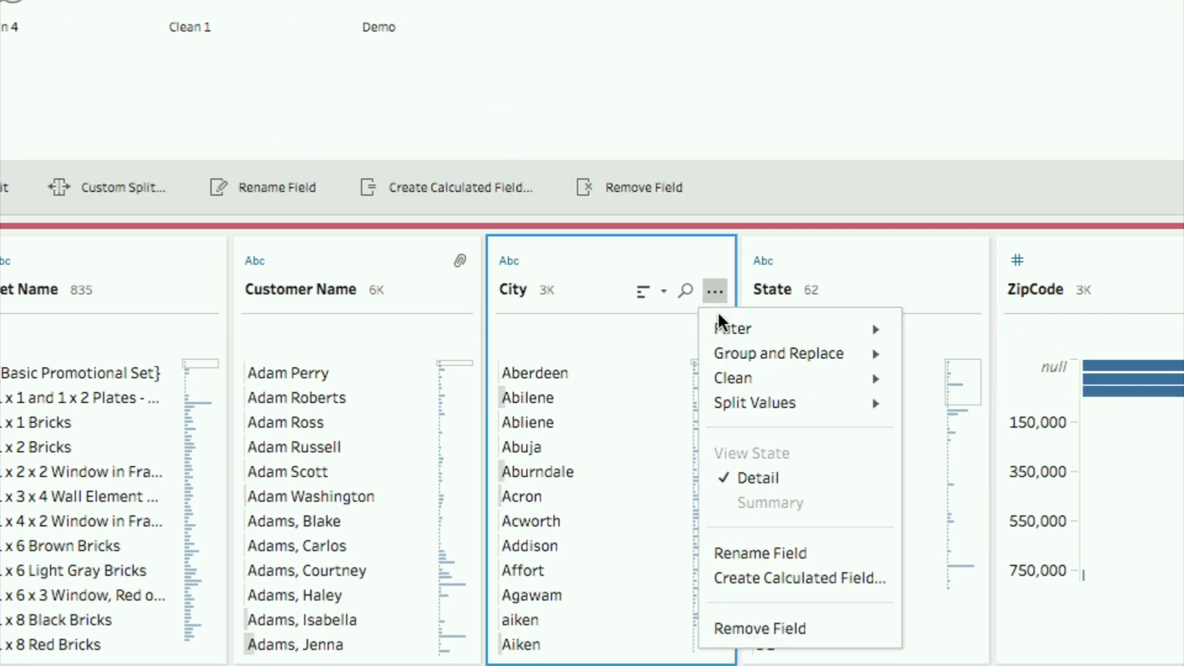
pyautogui.moveTo(739, 356)
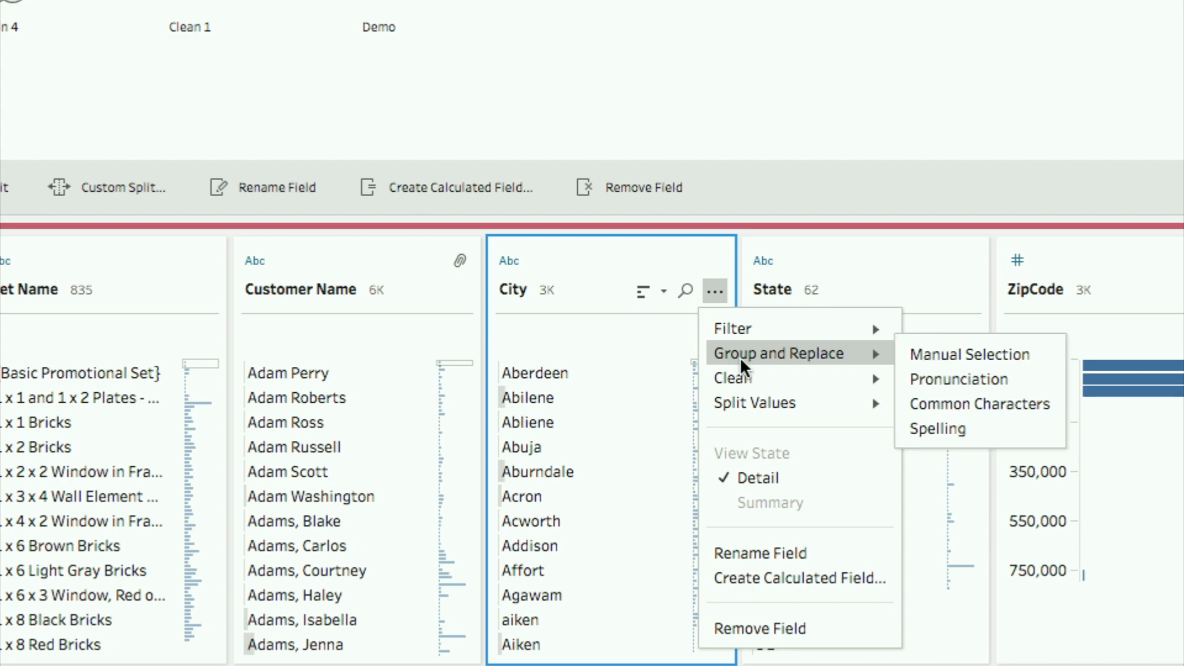
pyautogui.click(935, 424)
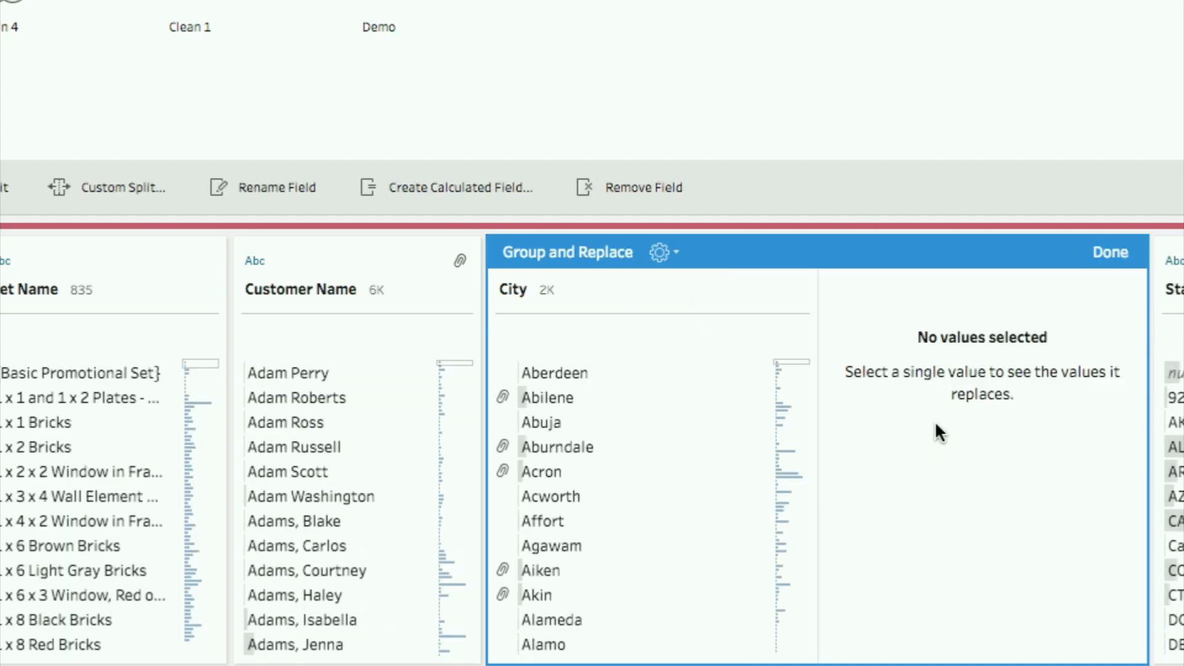
# Review the members of the Abilene and Acron city groups and finish editing the City Group and Replace change.
pyautogui.click(631, 398)
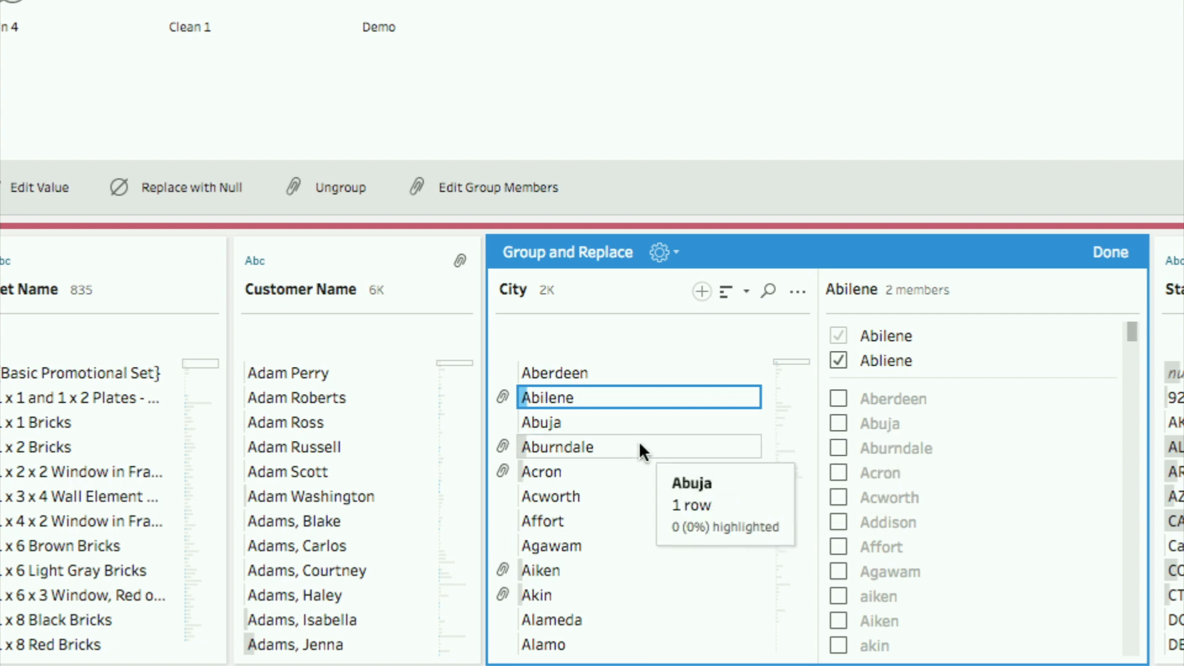
pyautogui.scroll(-1, 630, 509)
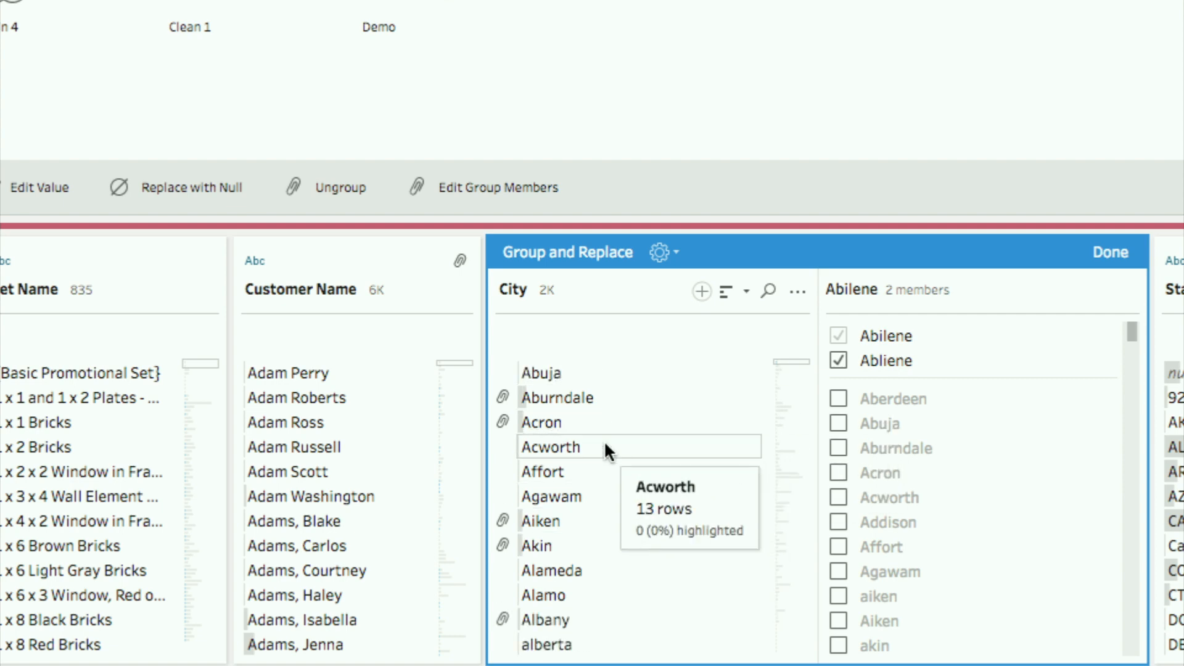
pyautogui.scroll(1, 608, 518)
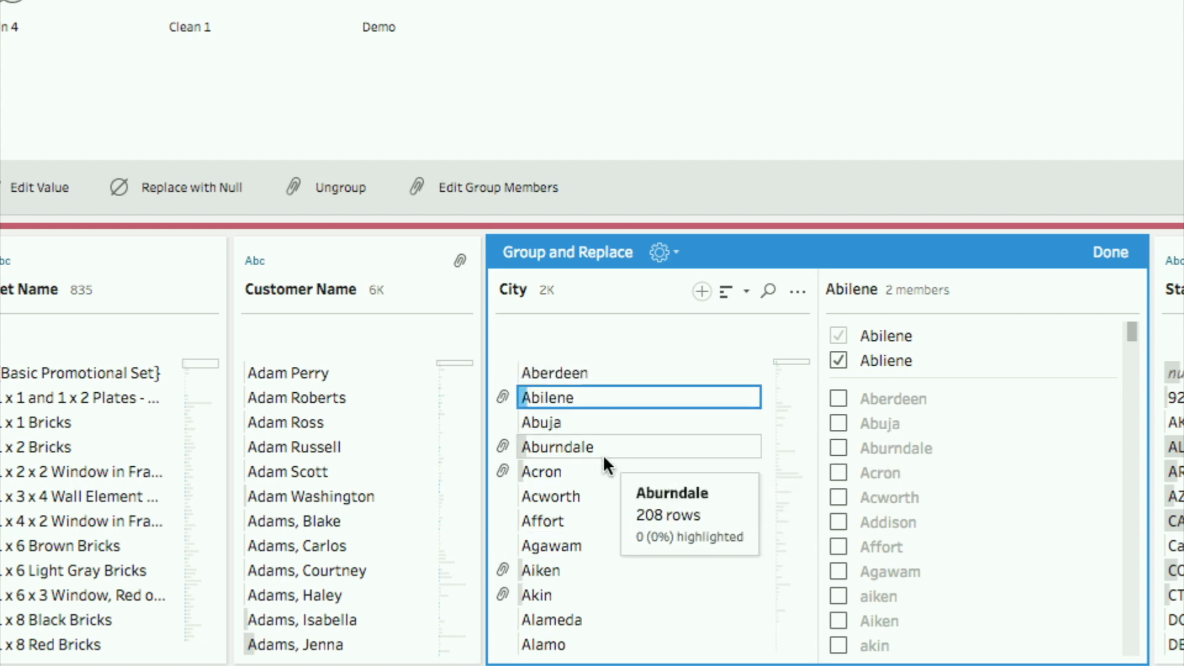
pyautogui.scroll(-2, 601, 462)
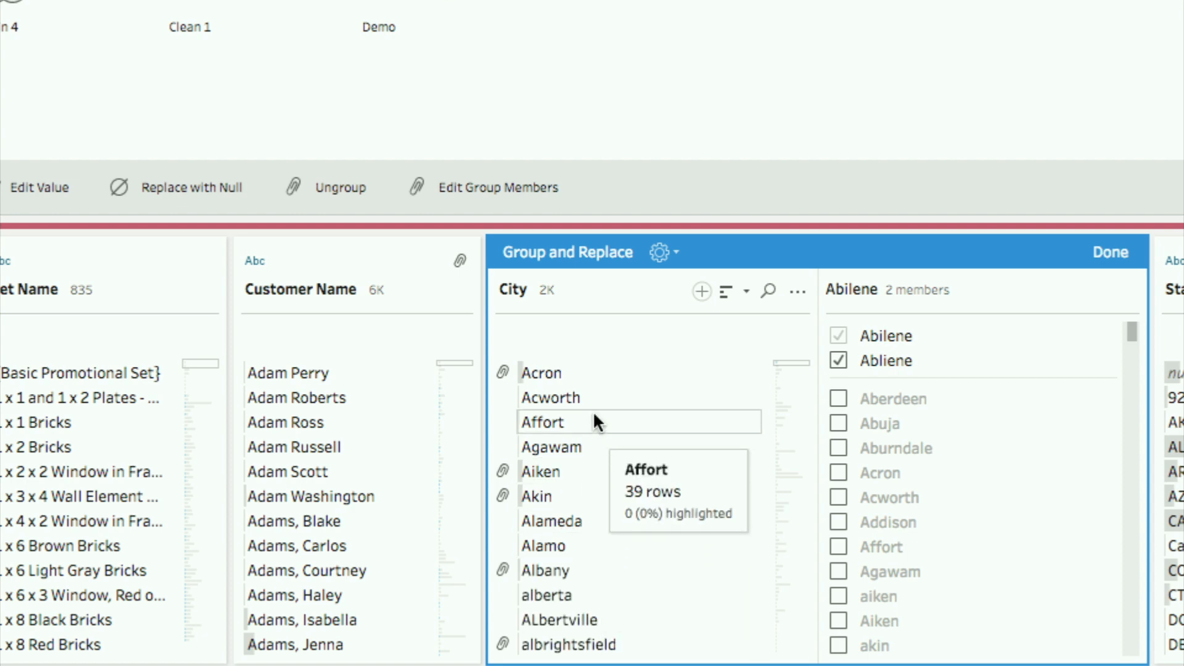
pyautogui.click(589, 373)
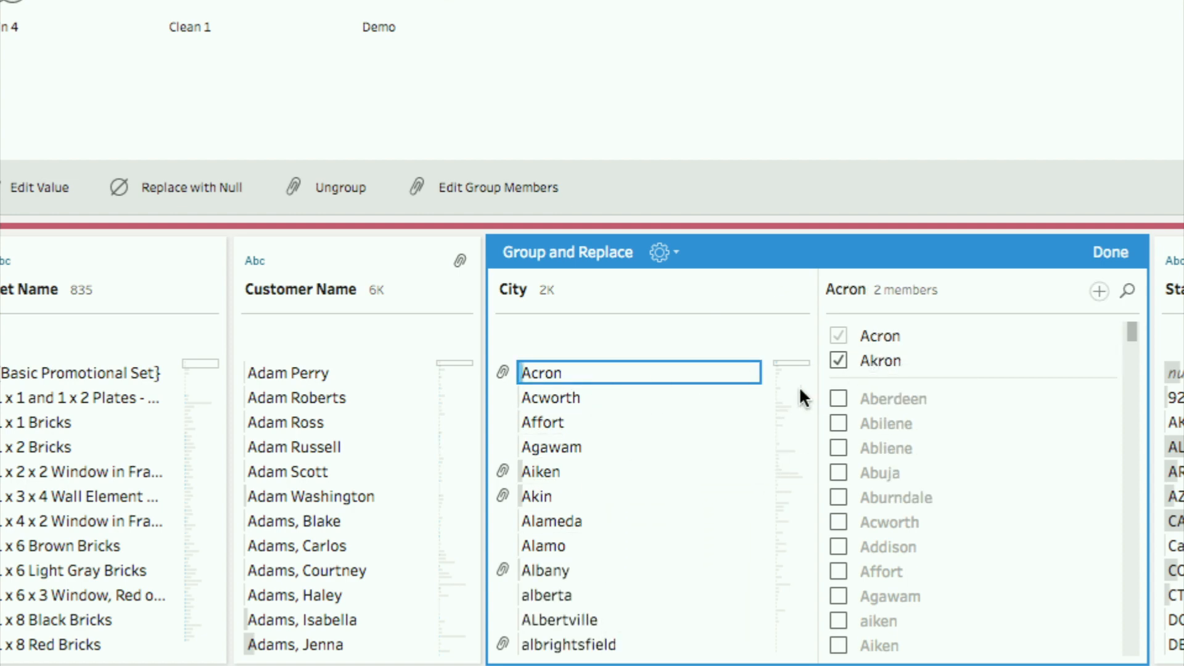
pyautogui.scroll(-4, 631, 493)
pyautogui.scroll(-3, 631, 494)
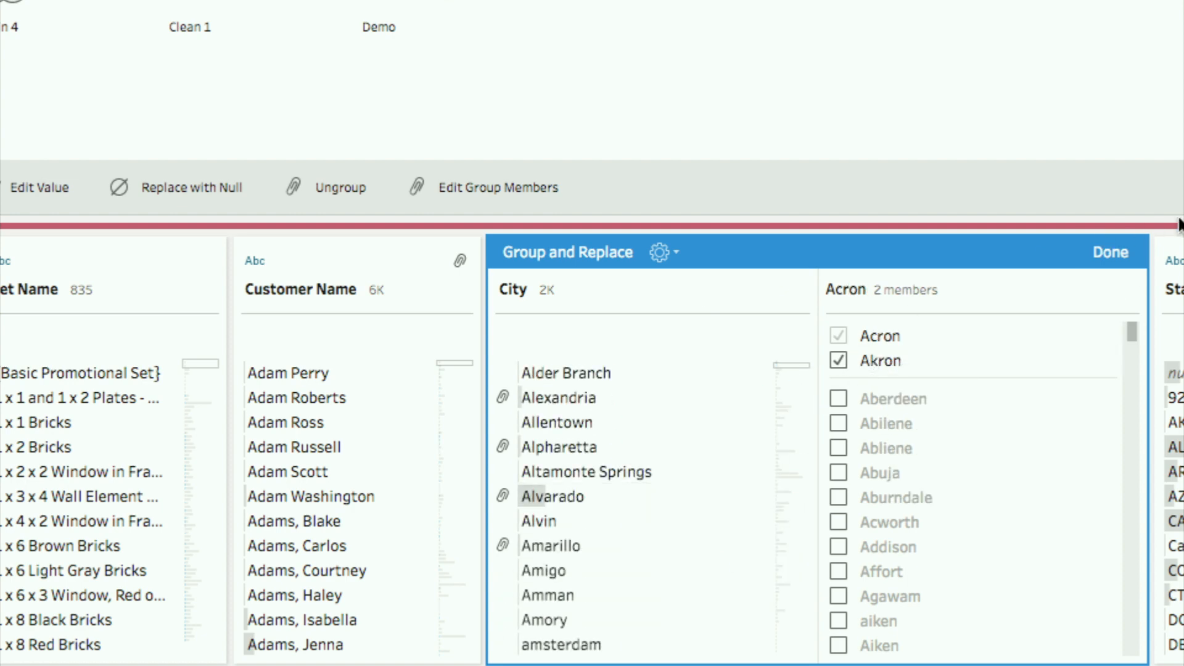
pyautogui.click(1118, 252)
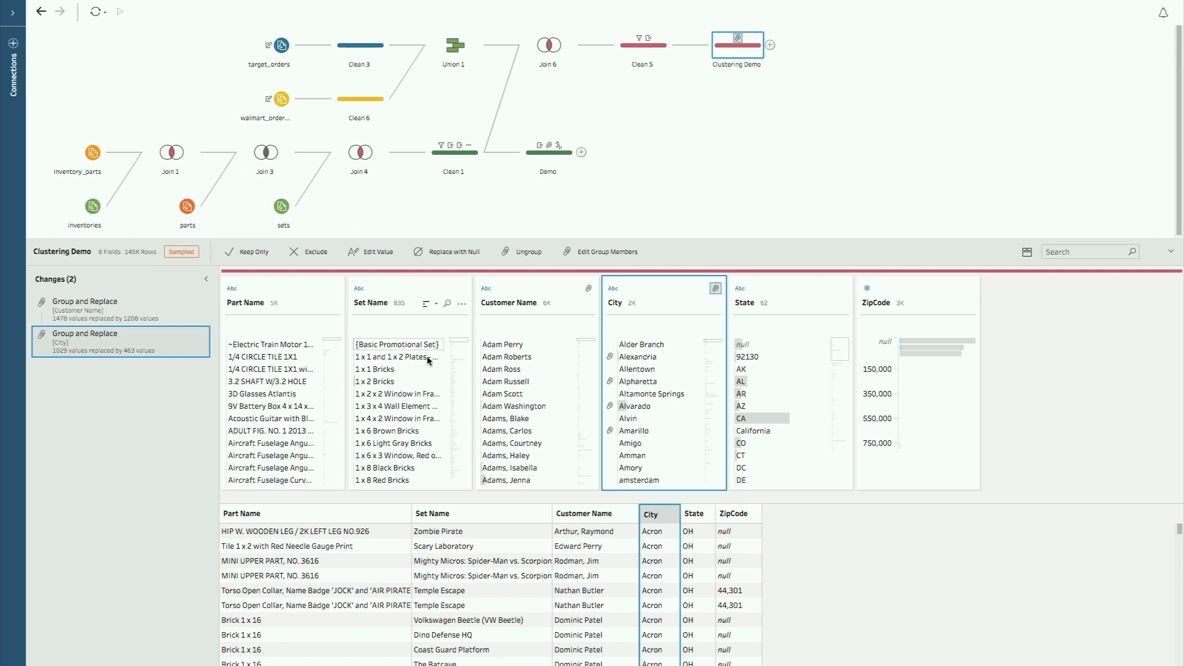
# Group and replace the Part Name values by pronunciation.
pyautogui.scroll(-1, 288, 364)
pyautogui.scroll(1, 288, 364)
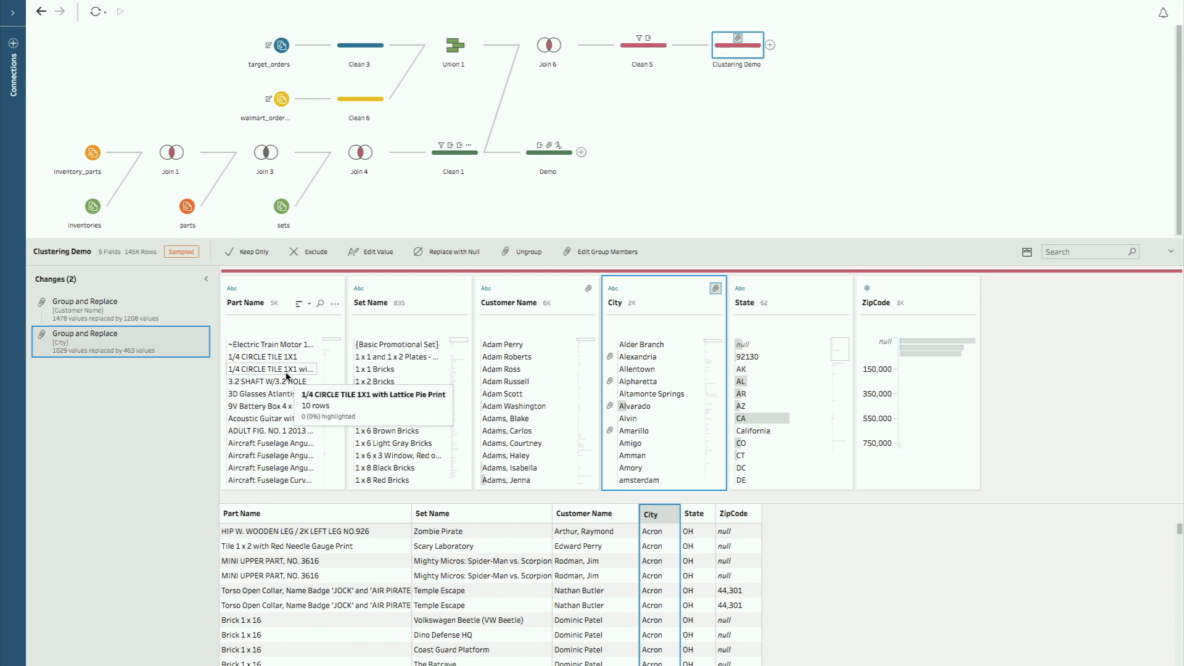
pyautogui.click(335, 303)
pyautogui.moveTo(363, 334)
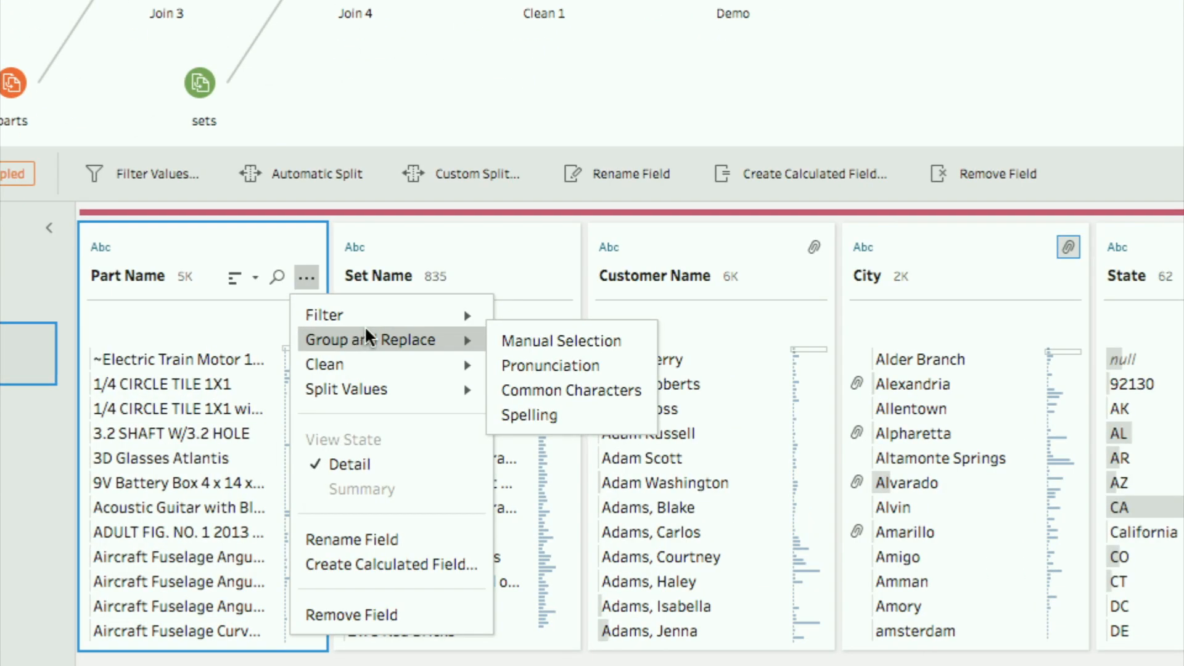
pyautogui.click(522, 363)
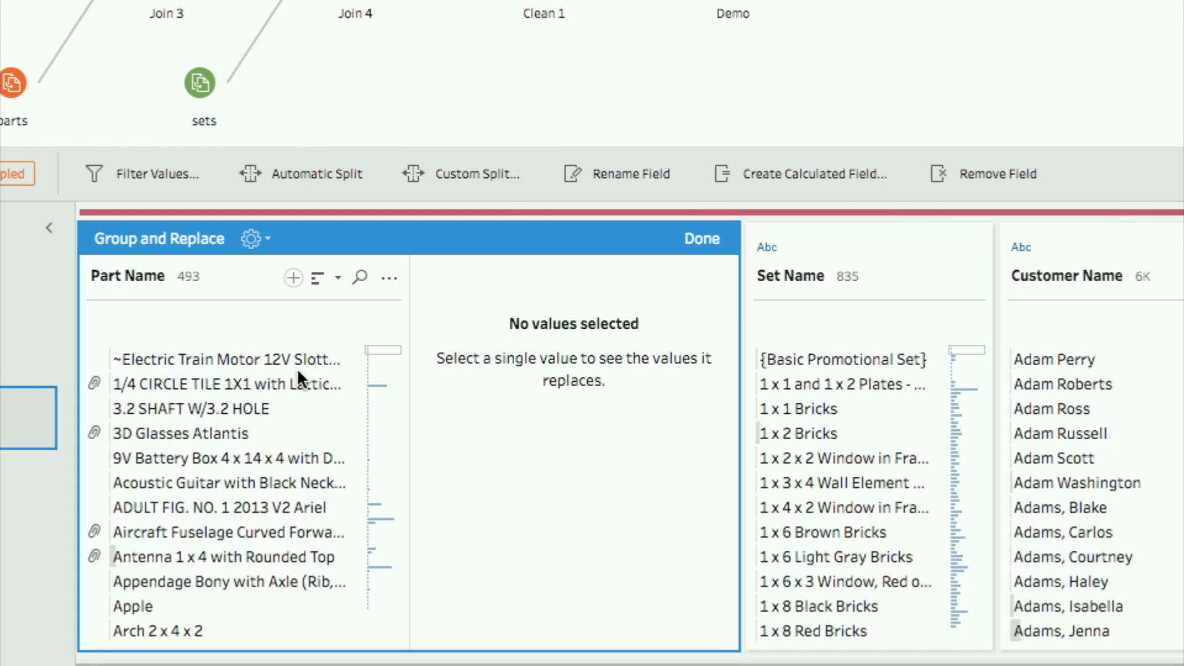
# Try adding "~Electric Train Motor 12V Slotted with 3-Hole Plugs" and "1/4 CIRCLE TILE 1X1" to the Aircraft Fuselage Curved Forward group, and remove both from it.
pyautogui.click(235, 530)
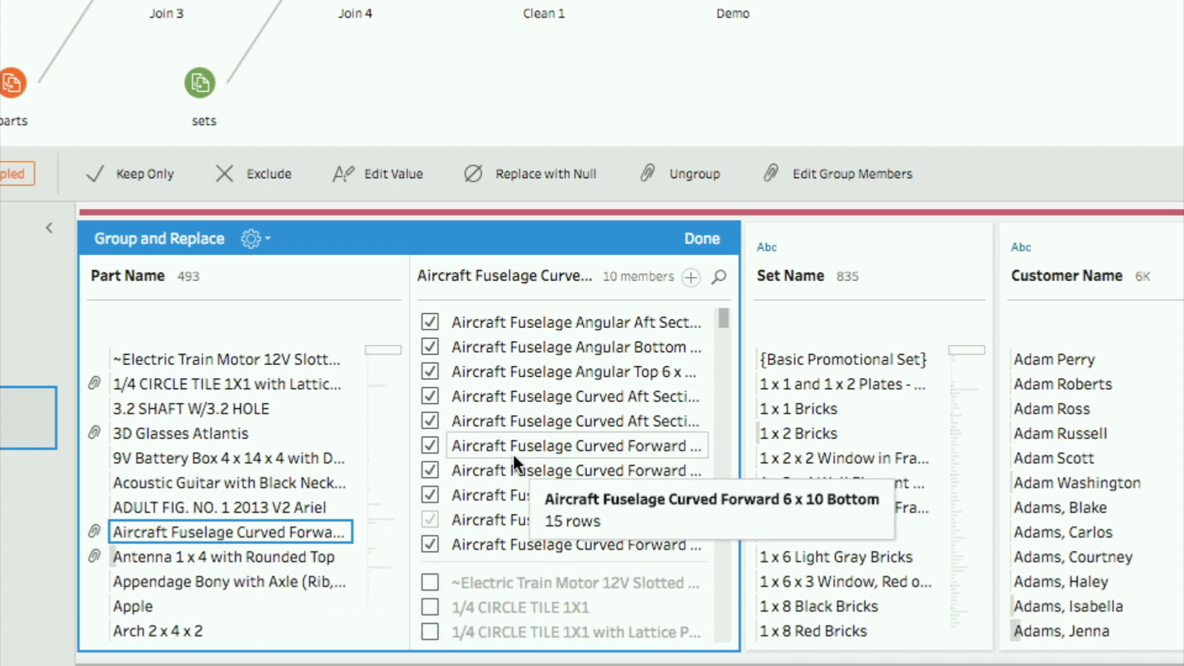
pyautogui.click(432, 582)
pyautogui.click(430, 605)
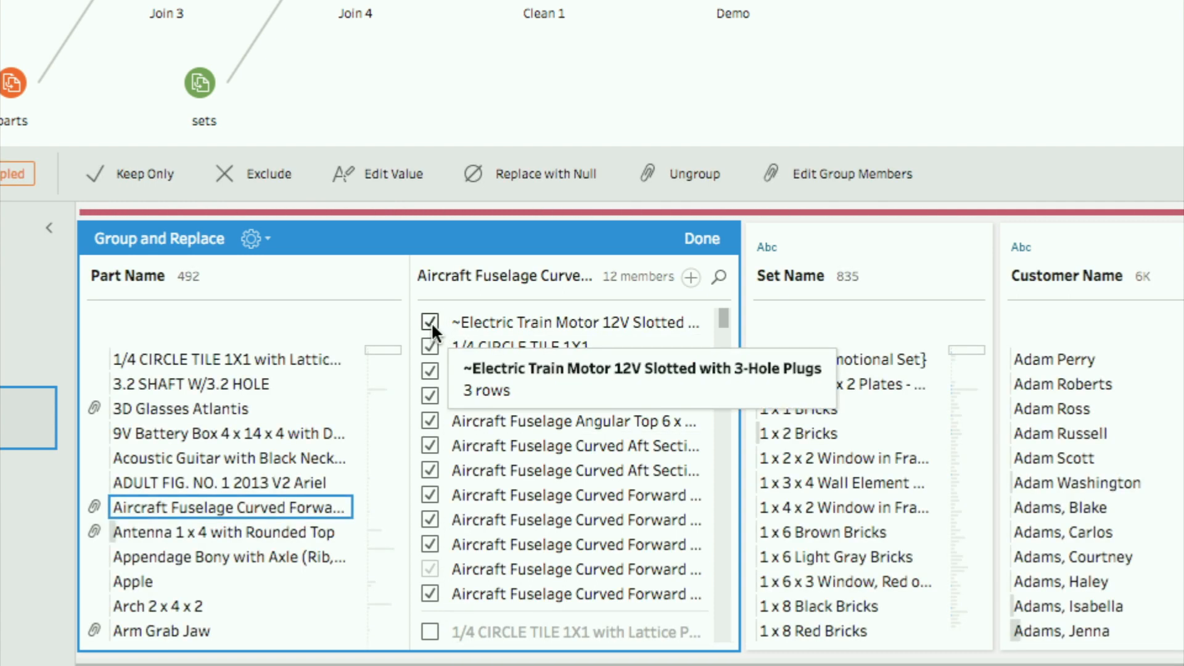
pyautogui.click(430, 322)
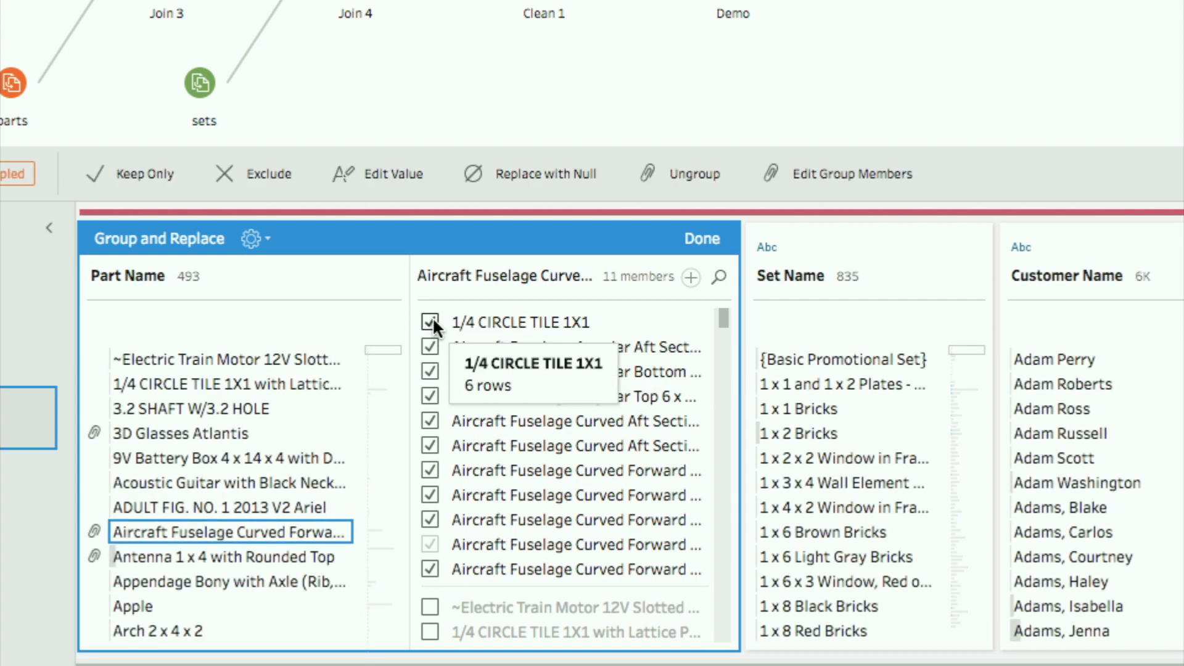
pyautogui.click(431, 319)
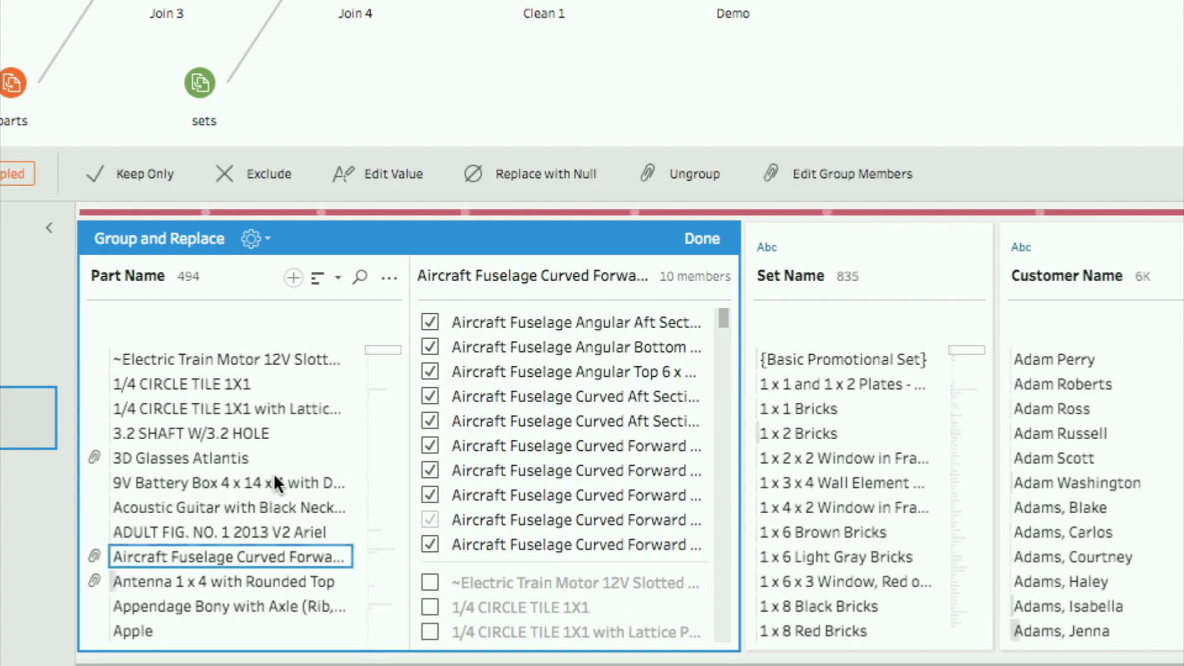
# Rename the Aircraft Fuselage Curved Forward part group to "Aircraft Fueslage" and finish editing the Part Name groups.
pyautogui.doubleClick(217, 553)
pyautogui.write('Air')
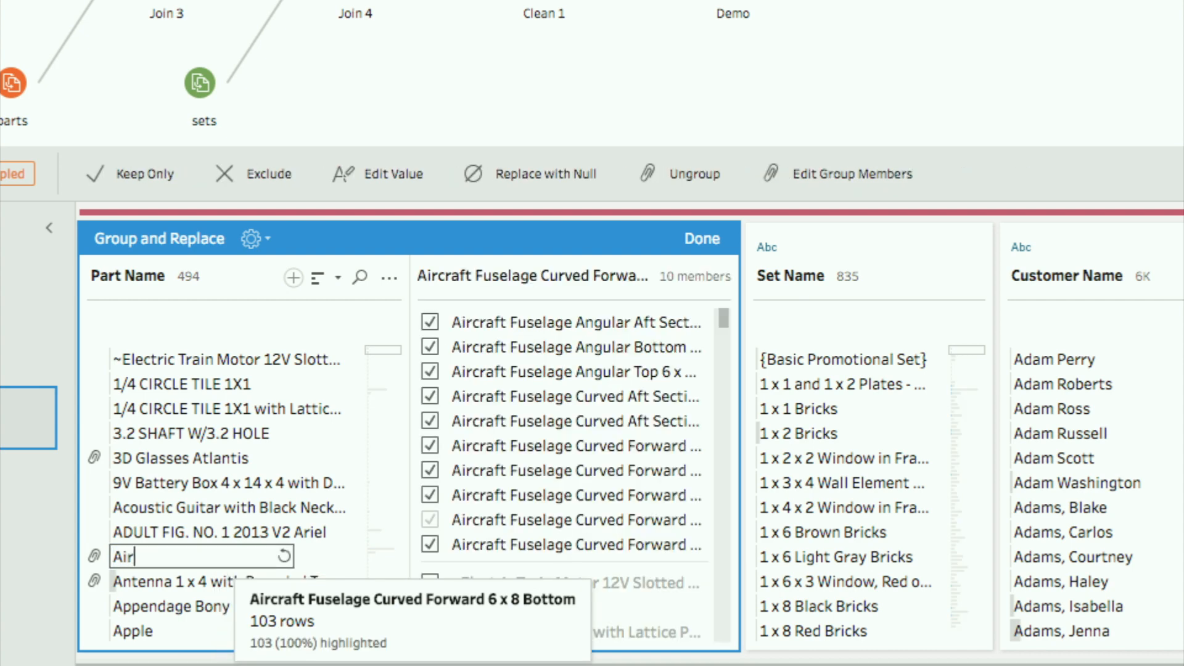
pyautogui.write('craft Fueslage')
pyautogui.press('Return')
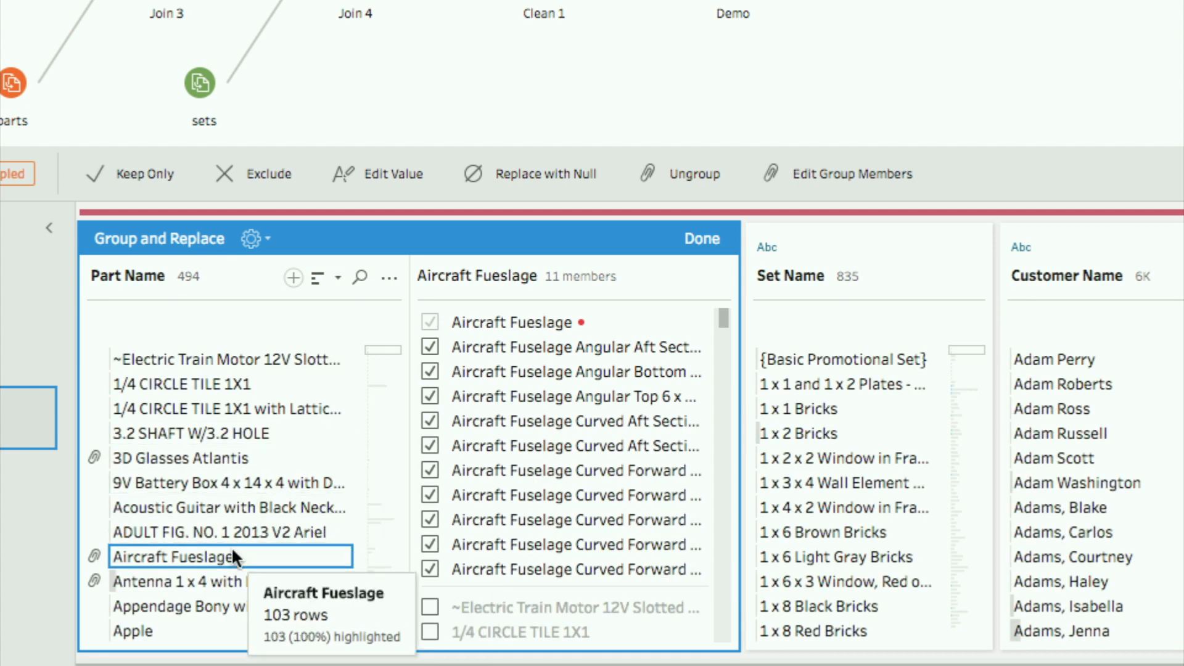
pyautogui.scroll(-3, 228, 559)
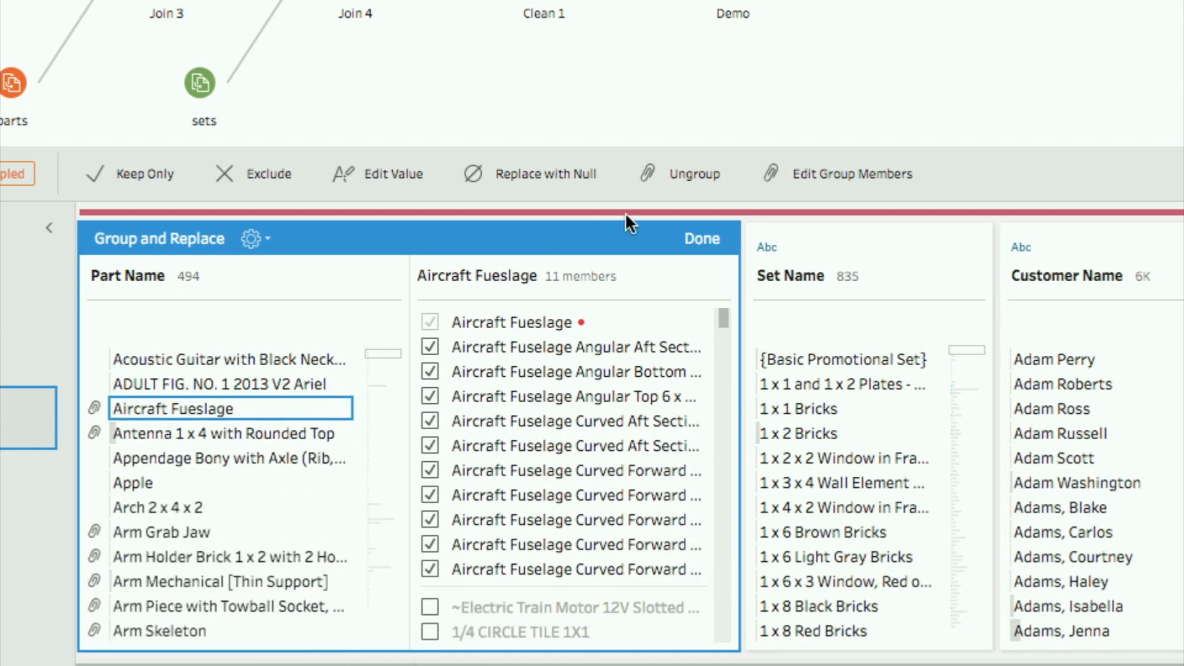
pyautogui.click(702, 239)
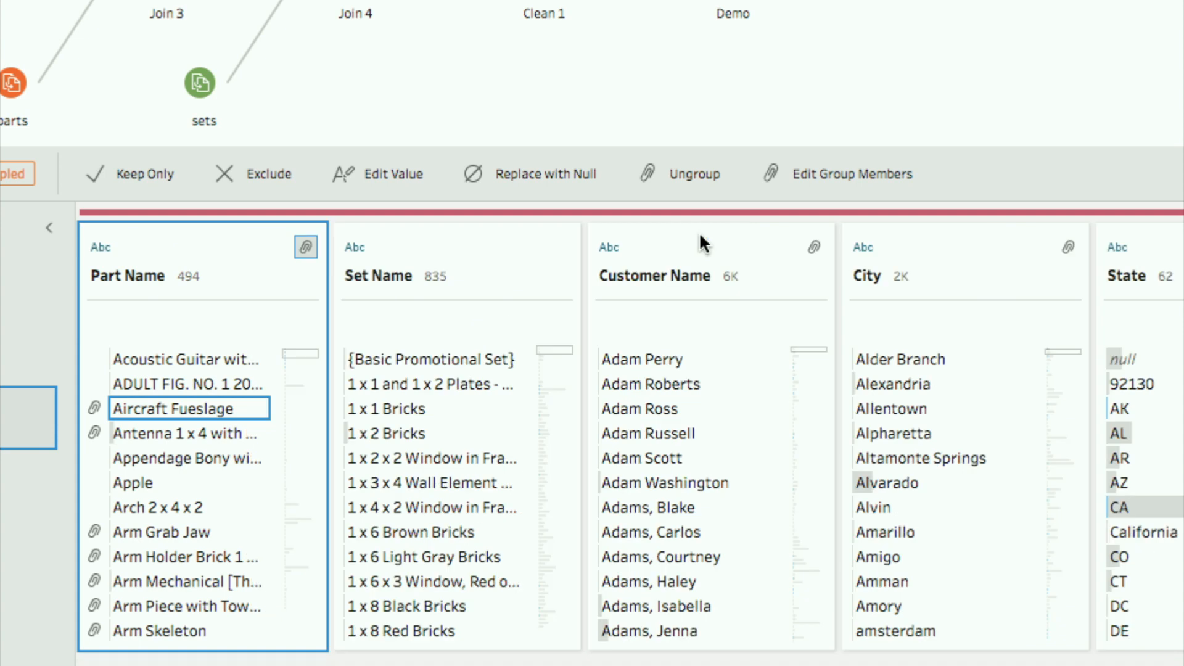
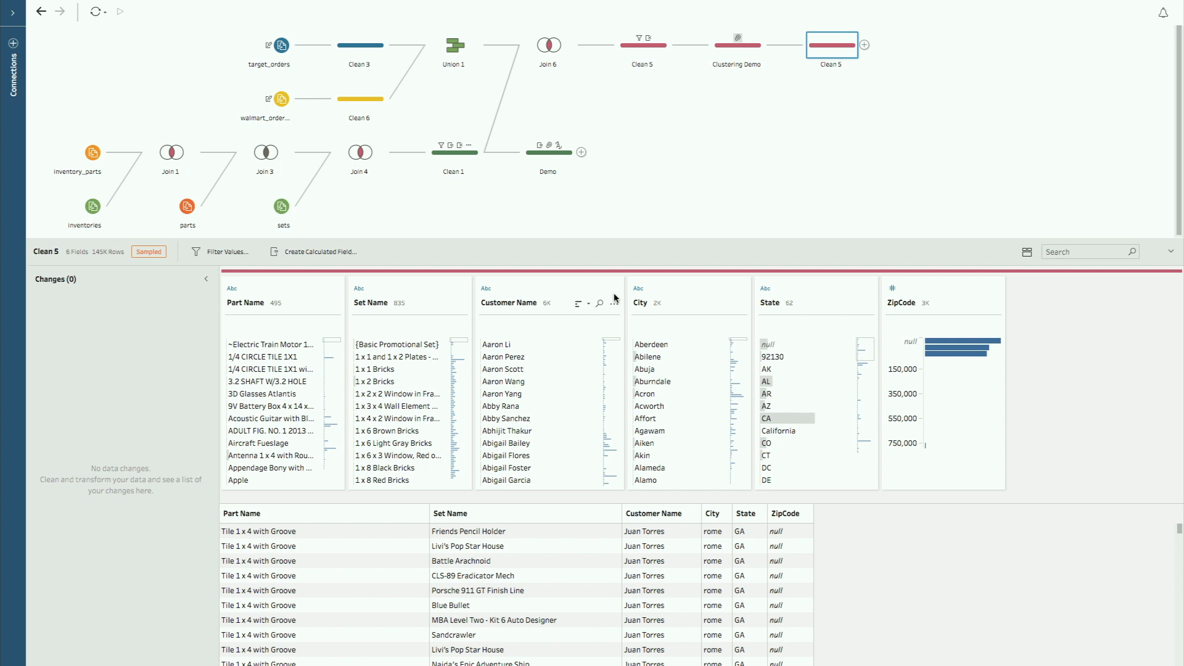
# Review the Join 6 settings and the cleaning and search options for Part Name in Clustering Demo.
pyautogui.click(549, 48)
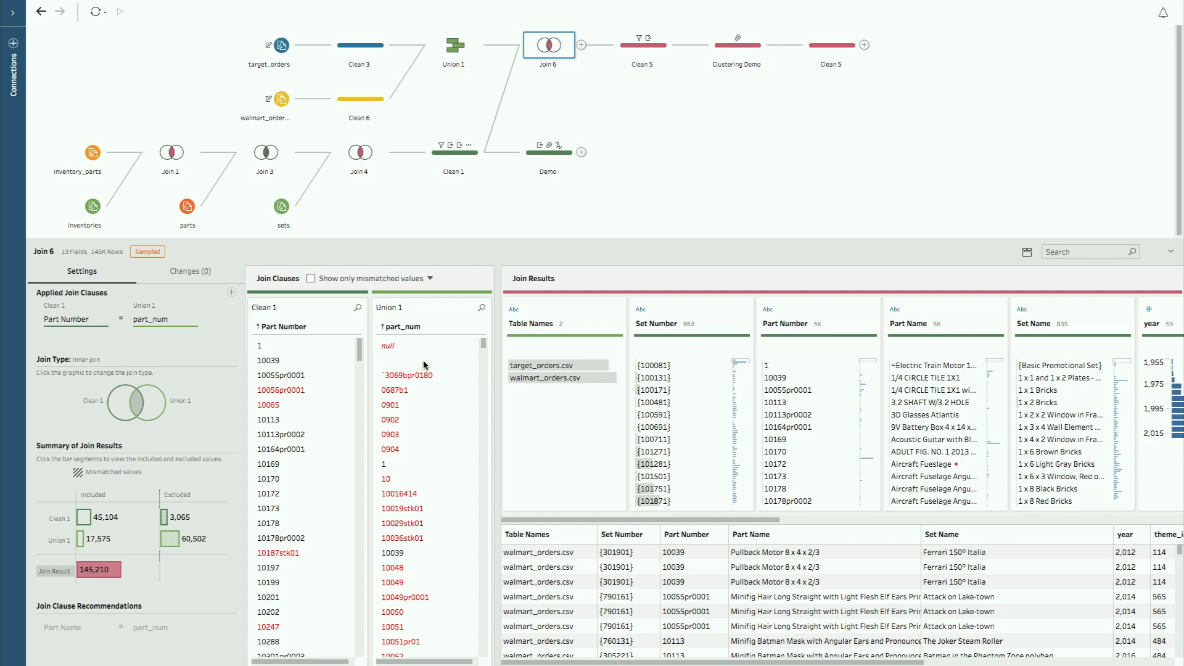
pyautogui.click(729, 49)
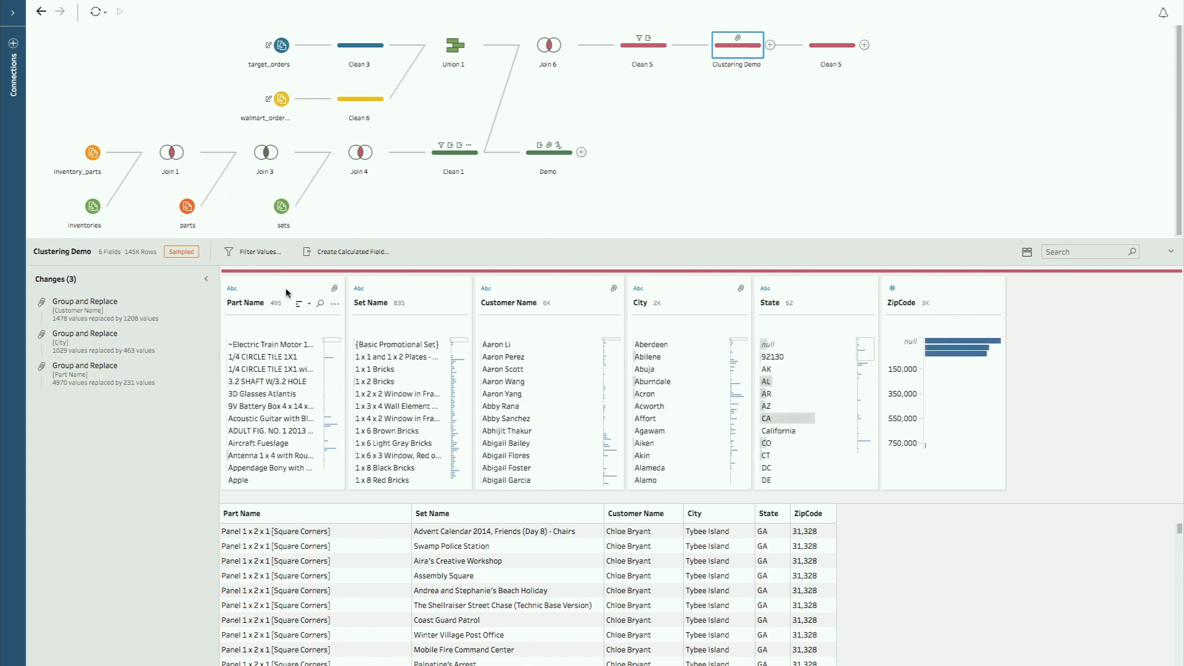
pyautogui.click(334, 304)
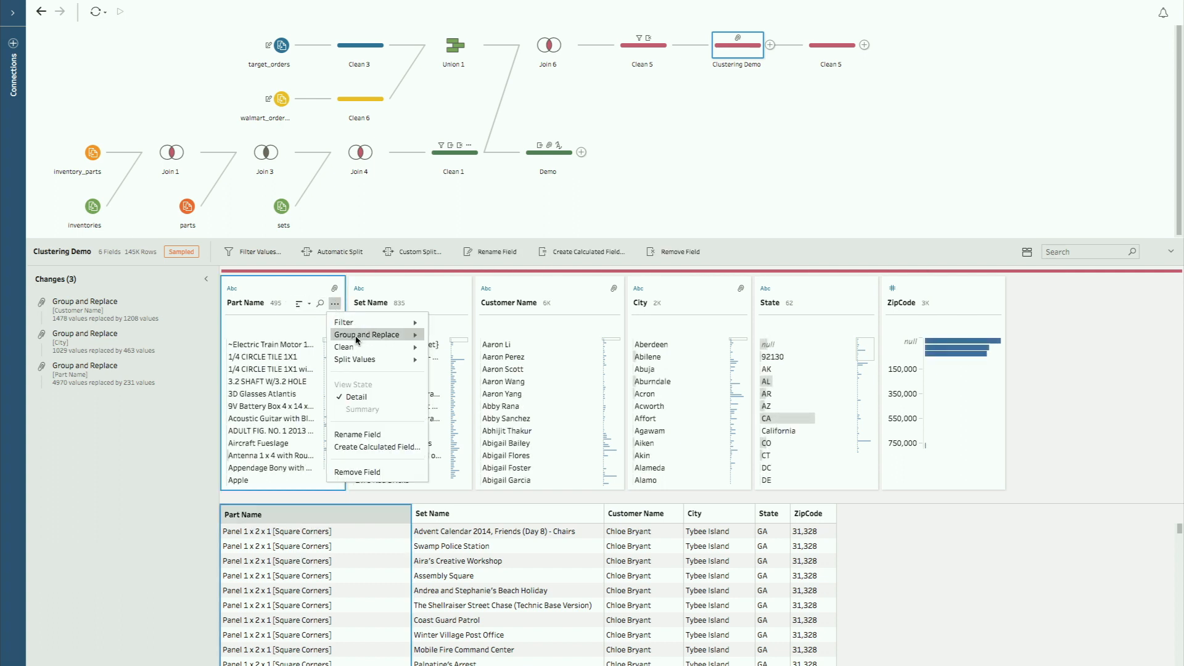
pyautogui.moveTo(359, 348)
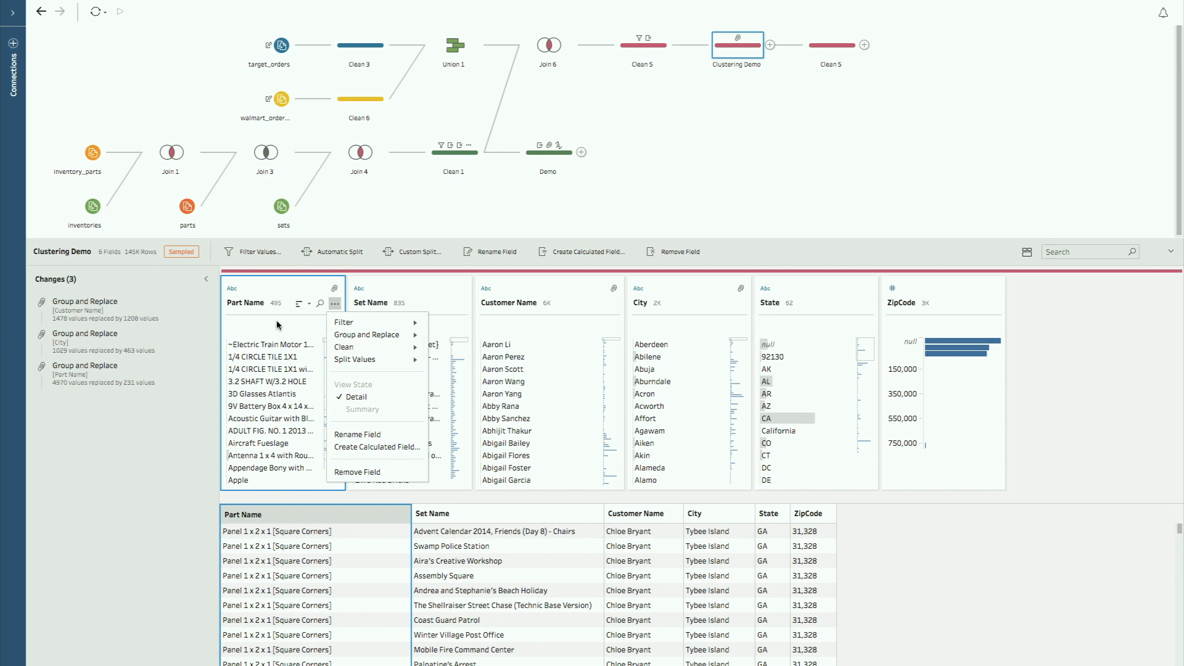
pyautogui.click(320, 304)
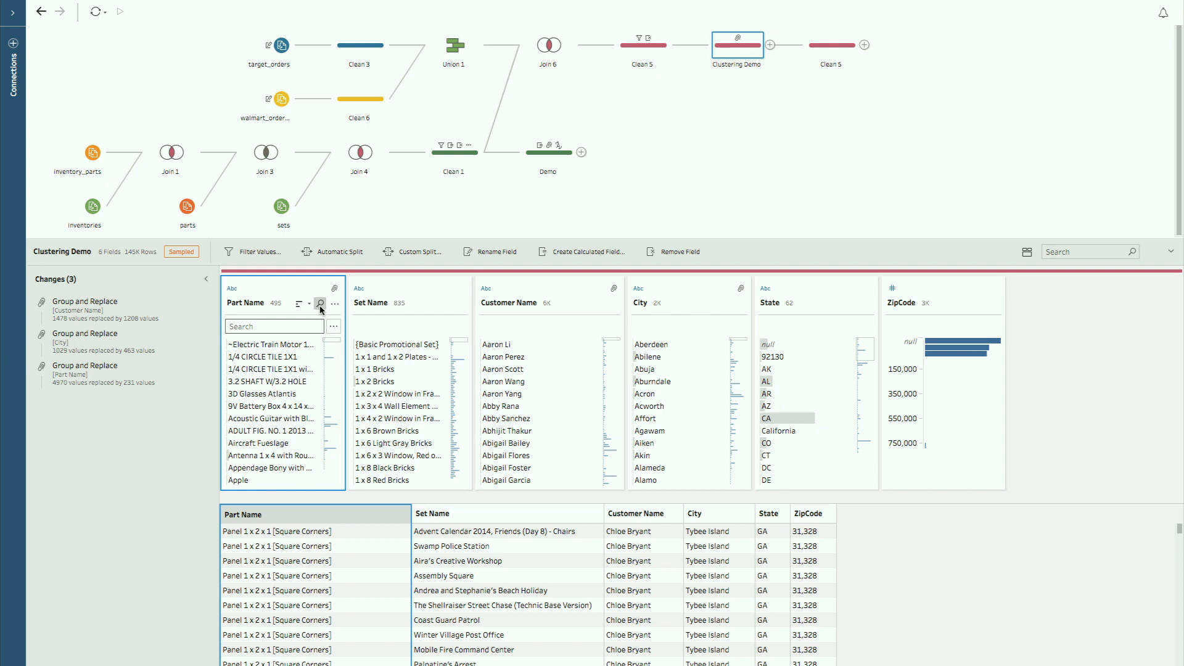
pyautogui.click(335, 327)
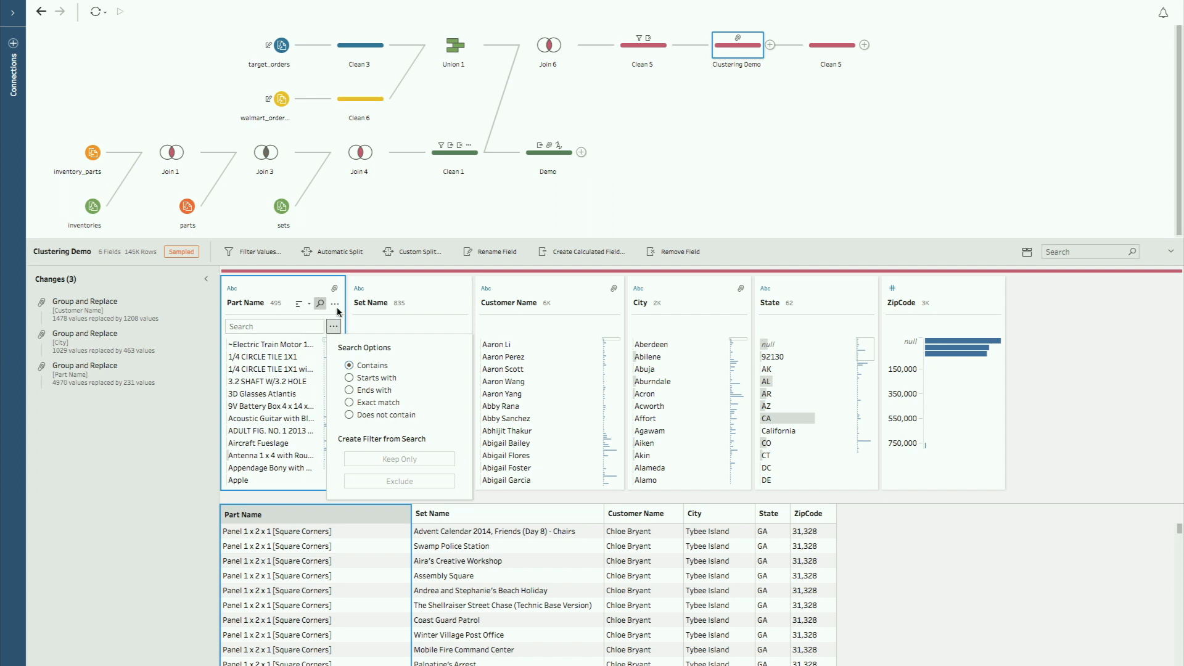
pyautogui.click(338, 310)
# Search the function reference for "rege" in a new calculated field on Part Name, and discard the field.
pyautogui.click(335, 304)
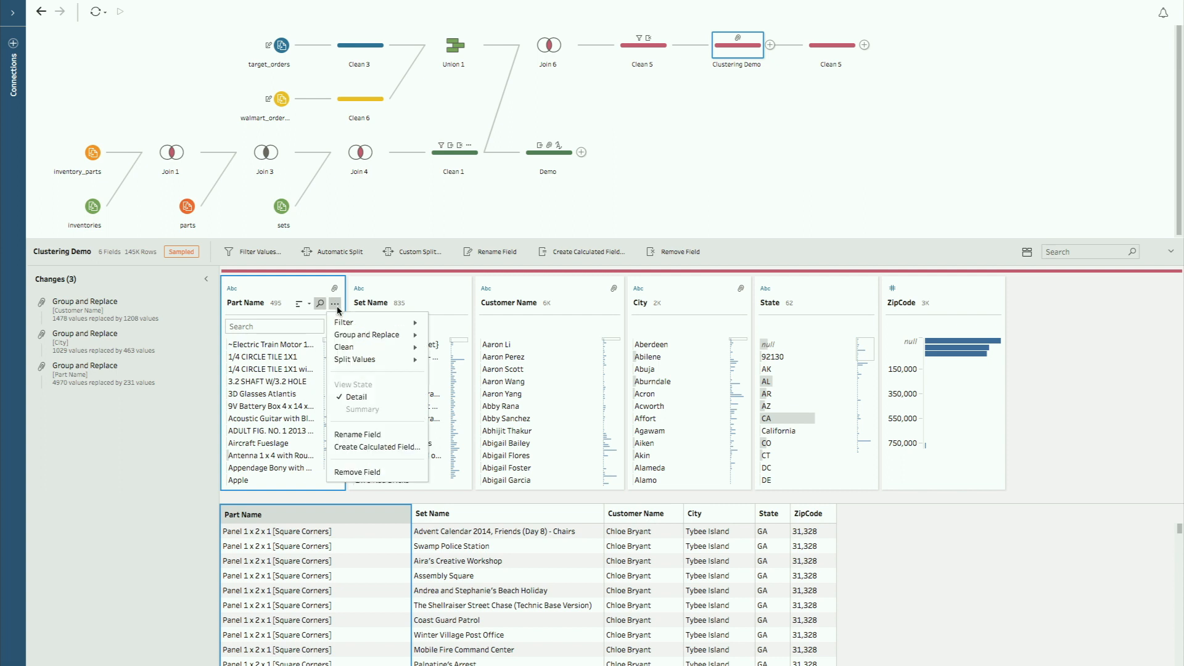
pyautogui.click(389, 451)
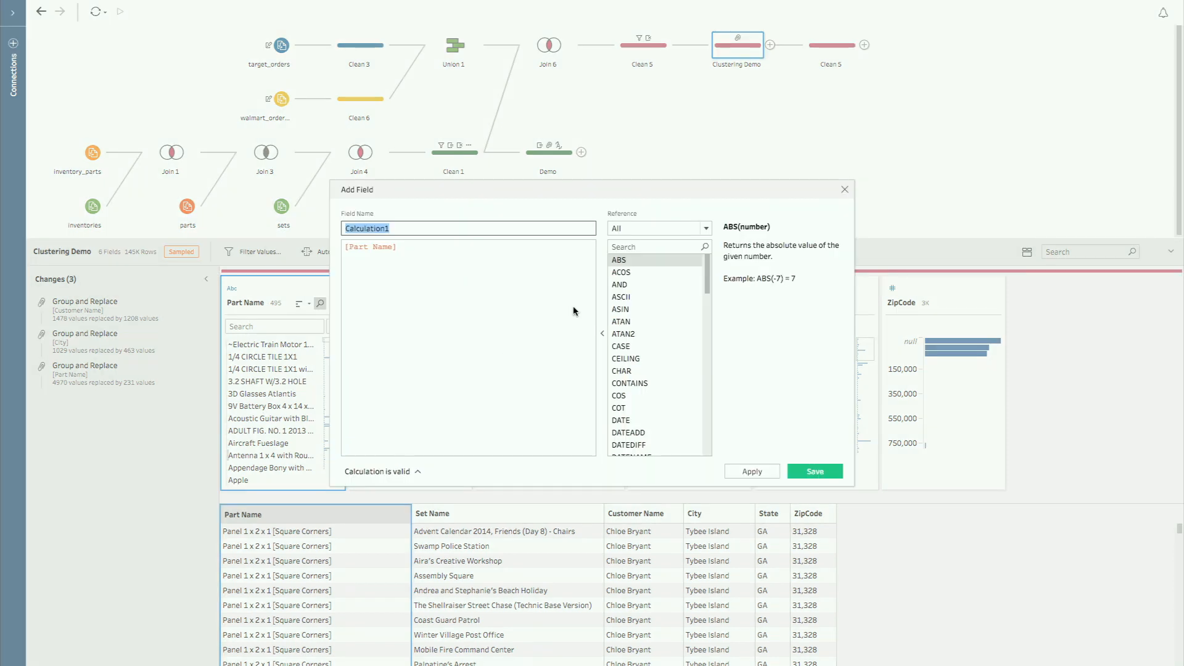
pyautogui.click(640, 247)
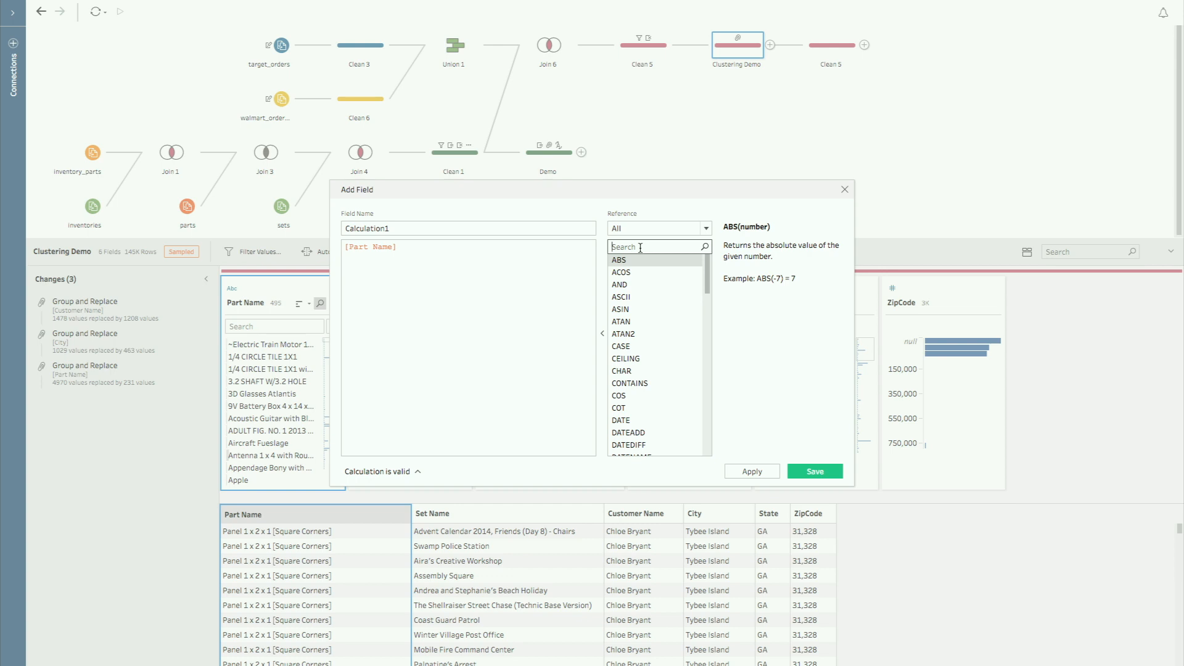
pyautogui.write('rege')
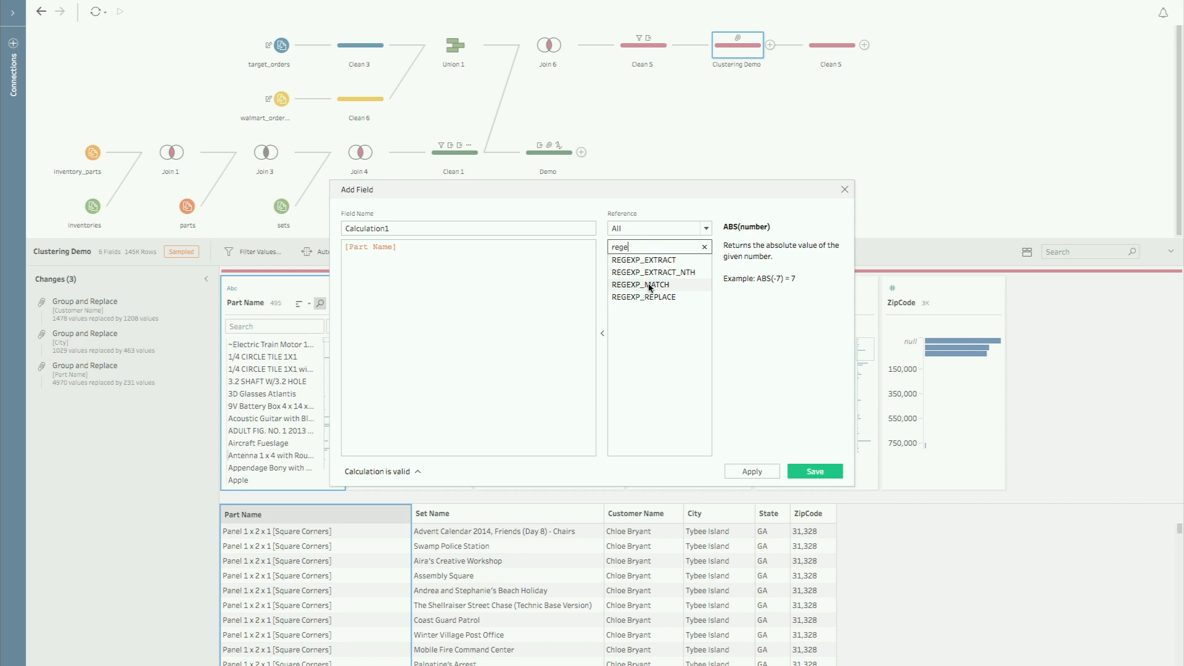
pyautogui.click(844, 189)
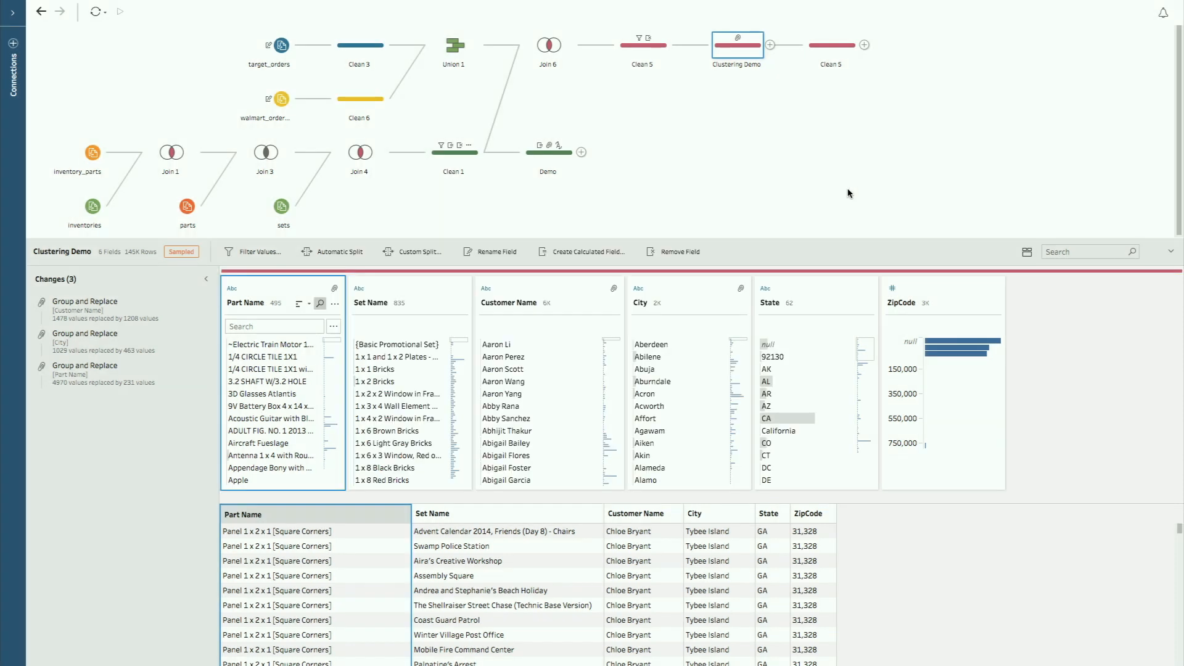